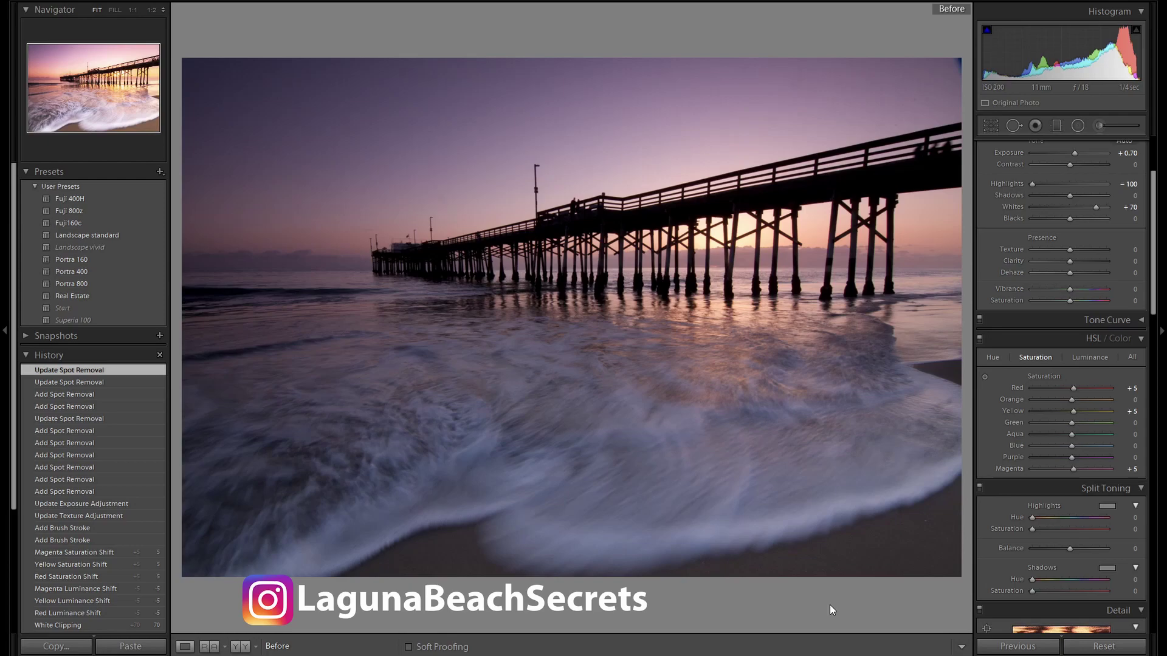
- Compare the finished edit with the original photo using the Before/After view
key(backslash)
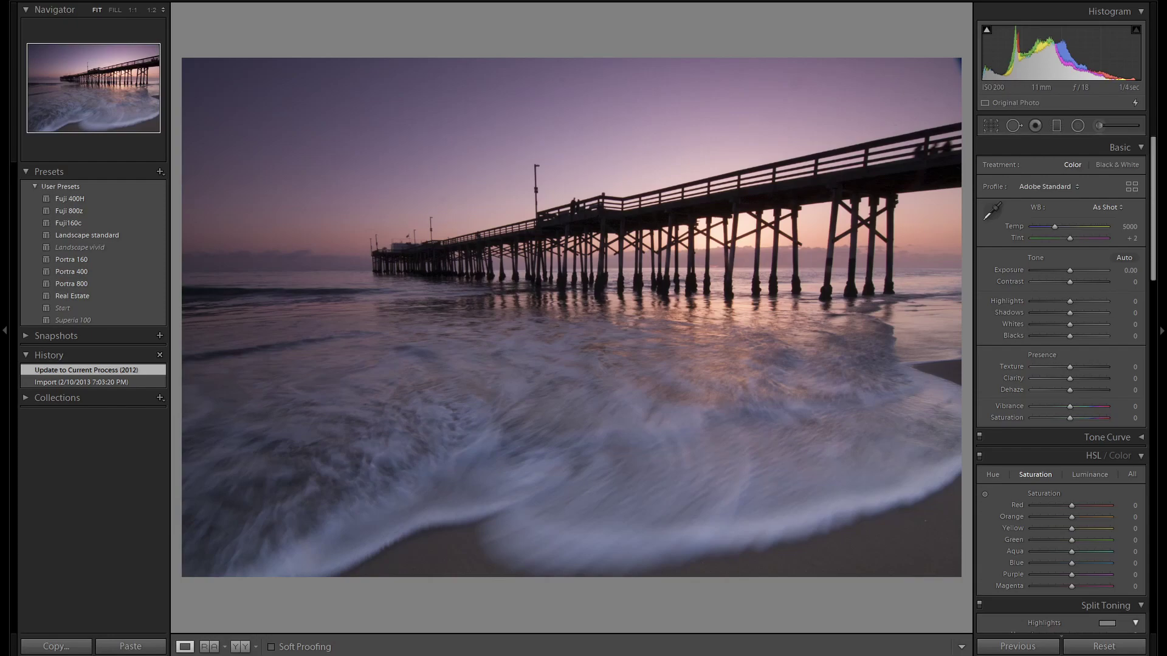
- Switch the photo's Calibration process to Version 5
scroll(1112, 407, down, 15)
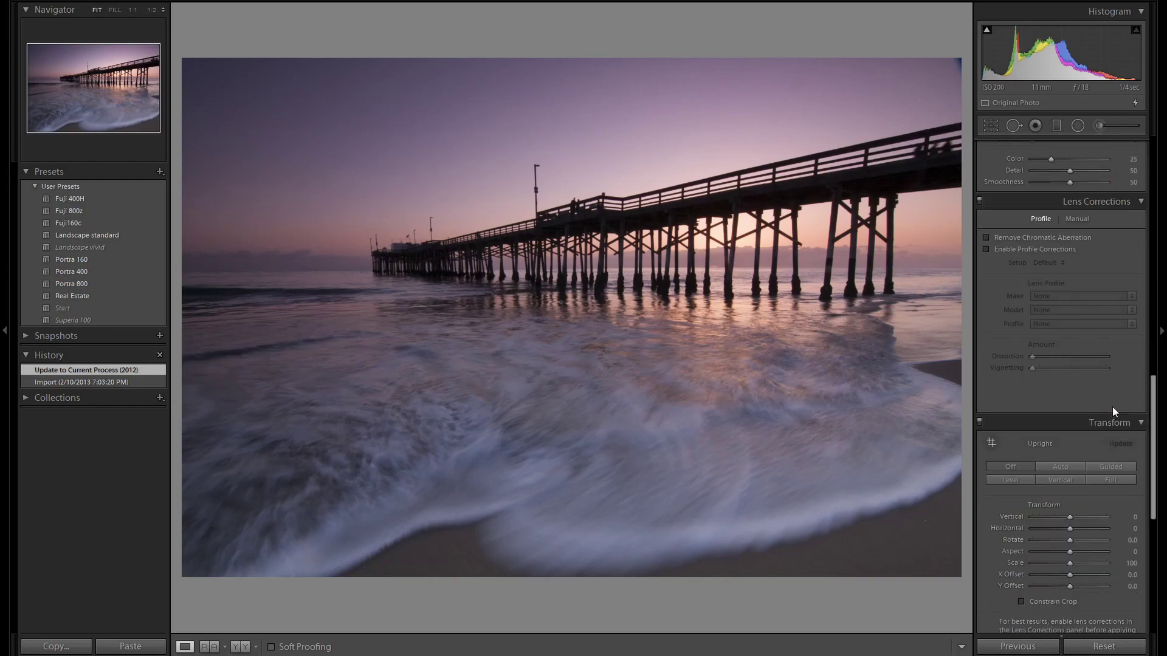
click(1095, 464)
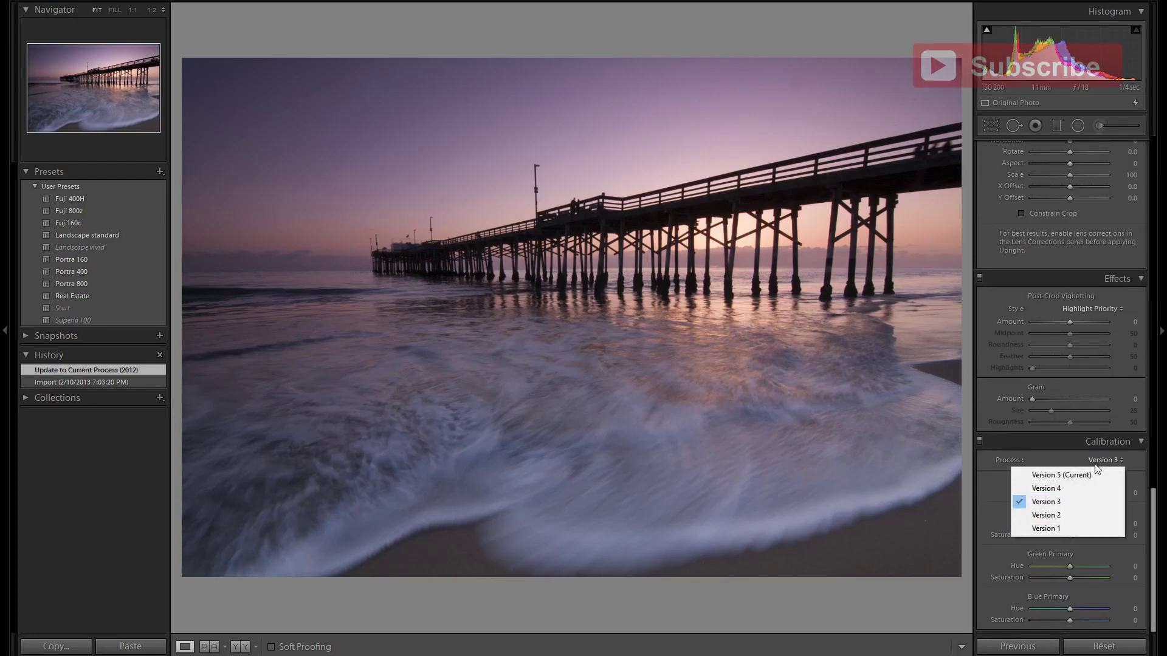
click(1094, 474)
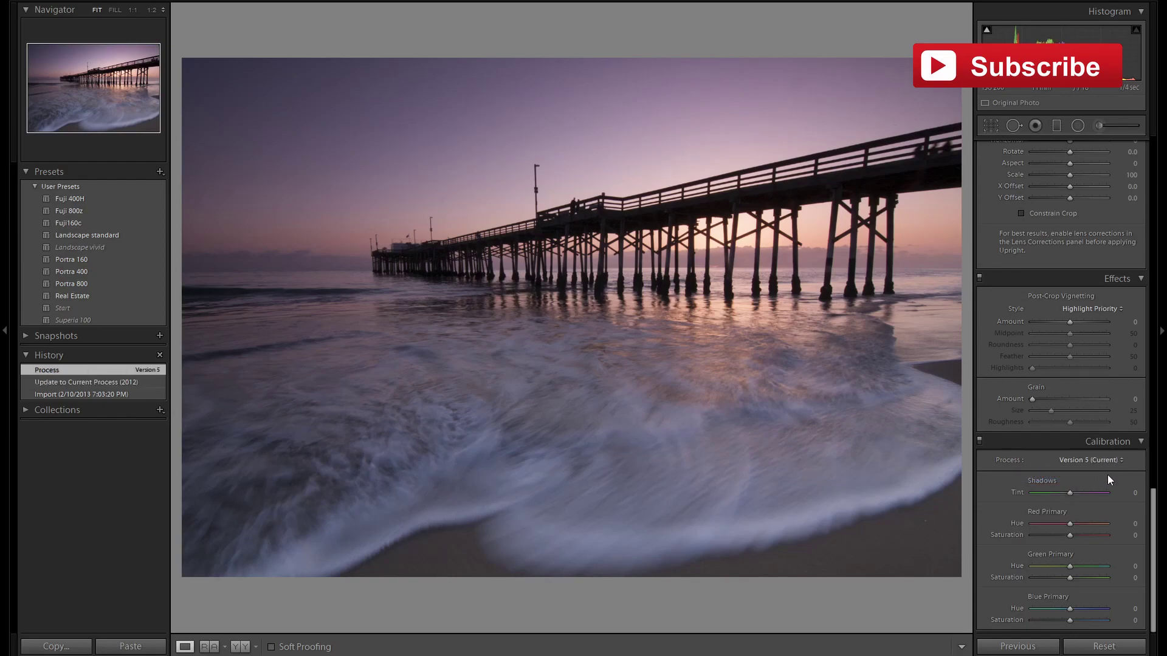
- Enable Constrain Crop, Remove Chromatic Aberration and the Tokina lens profile corrections
scroll(1125, 468, up, 2)
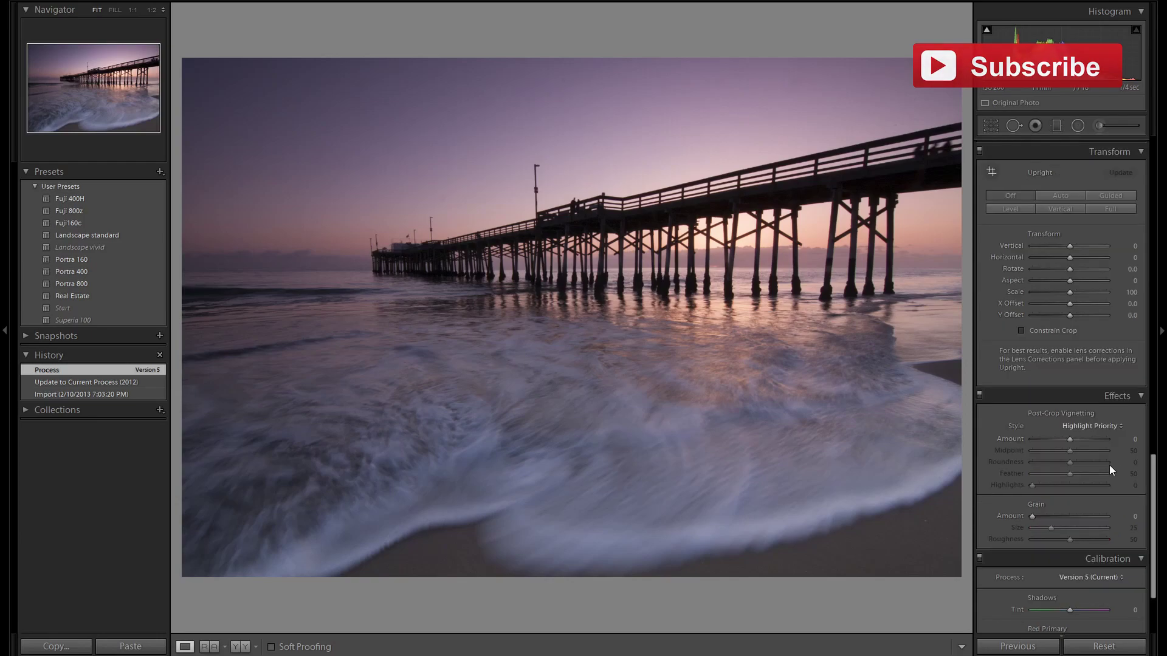
scroll(1110, 464, up, 2)
click(1075, 449)
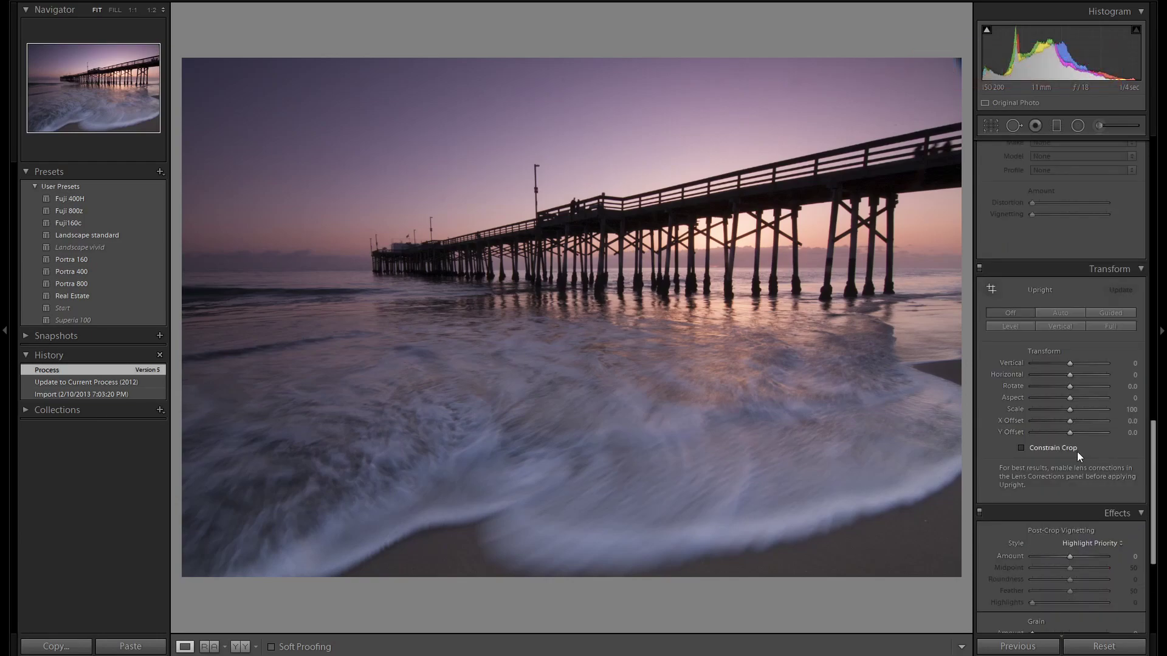
scroll(1118, 461, up, 4)
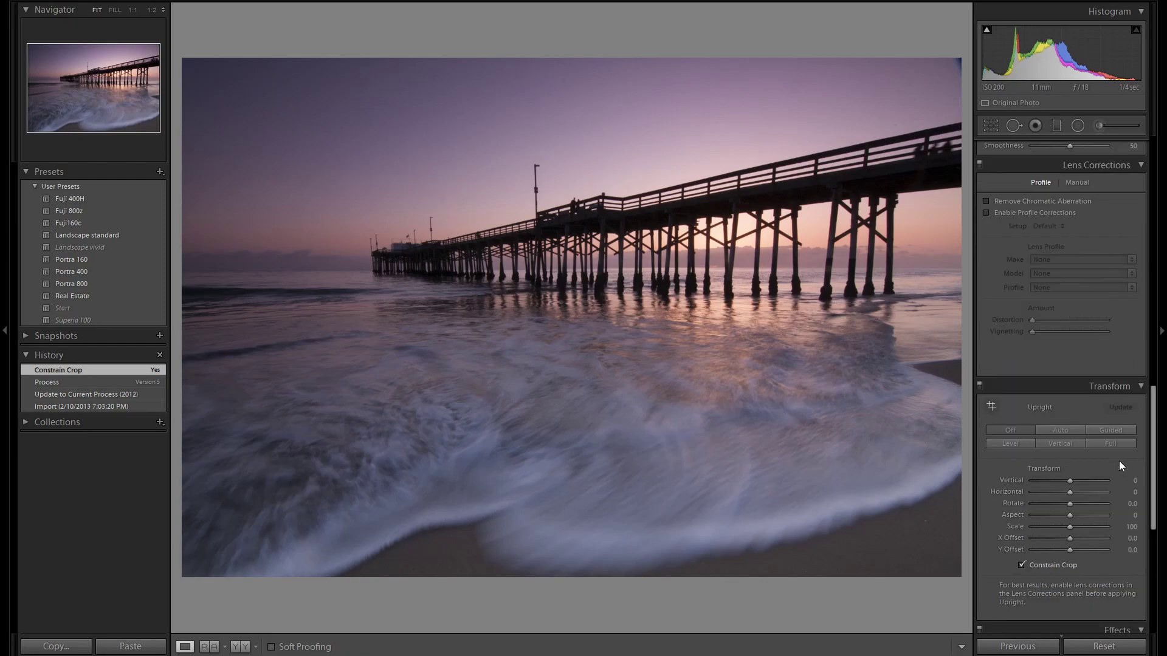
click(1076, 319)
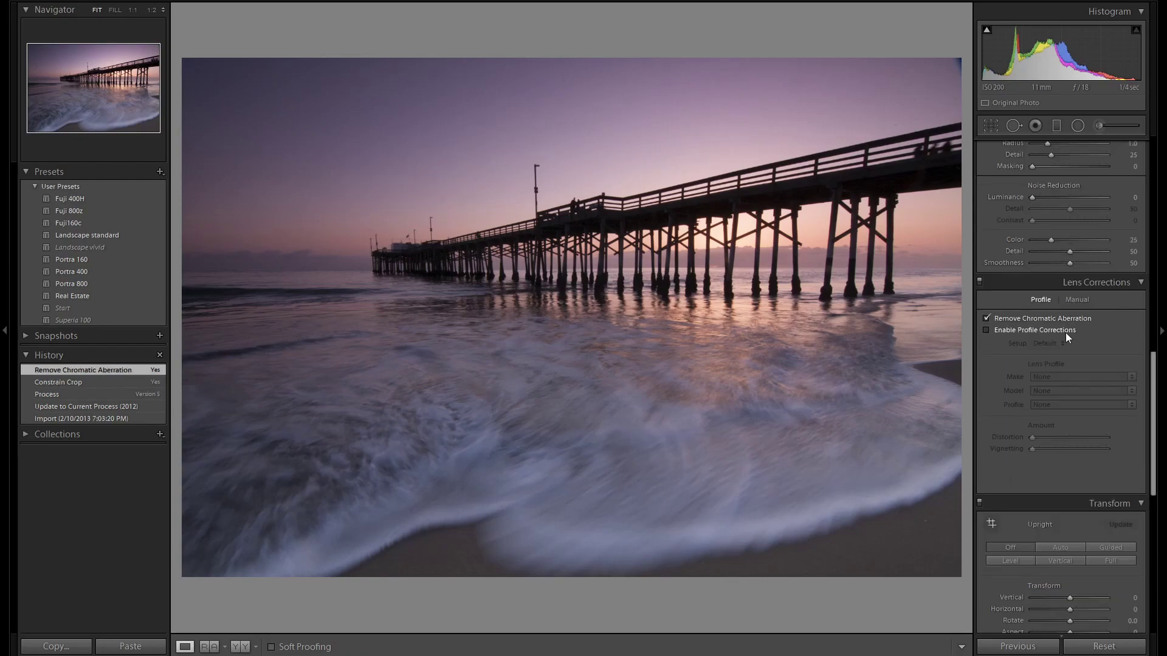
click(1066, 333)
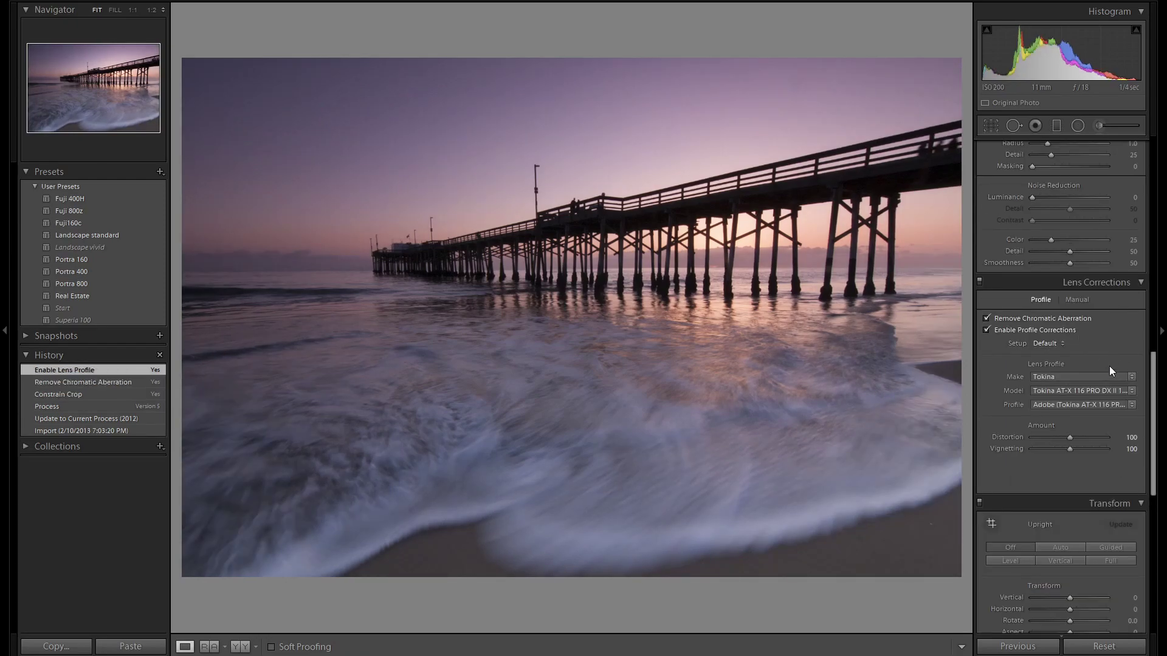
- Set Sharpening Amount to 100 and edge Masking to 45 in the Detail panel
scroll(1127, 448, up, 2)
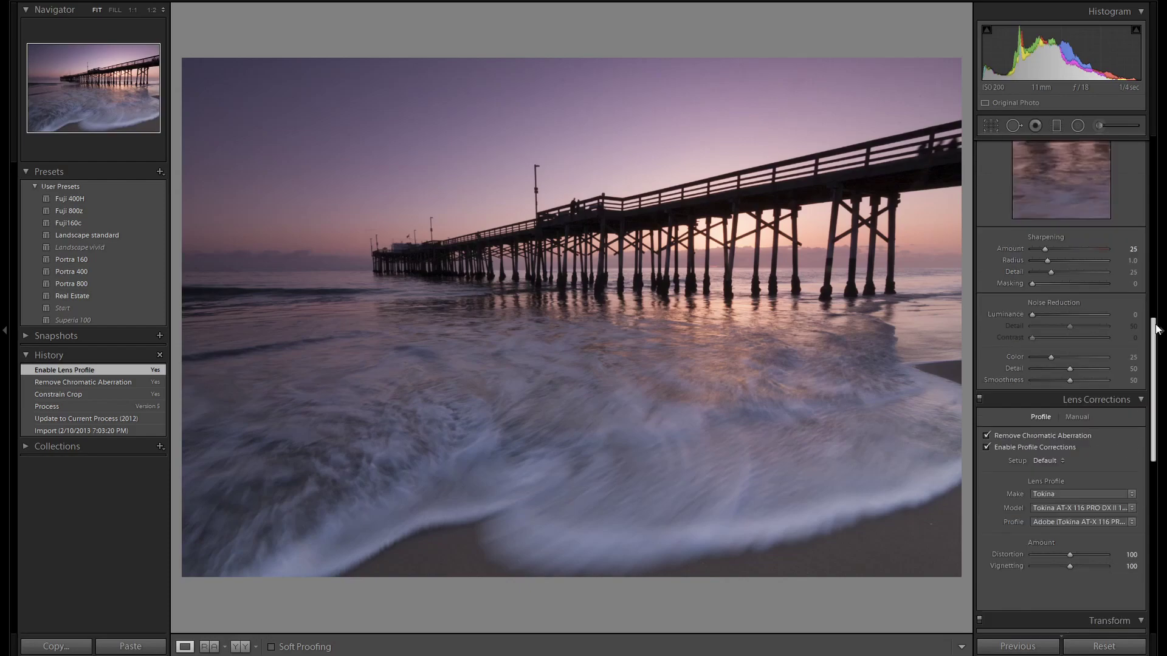
click(1132, 249)
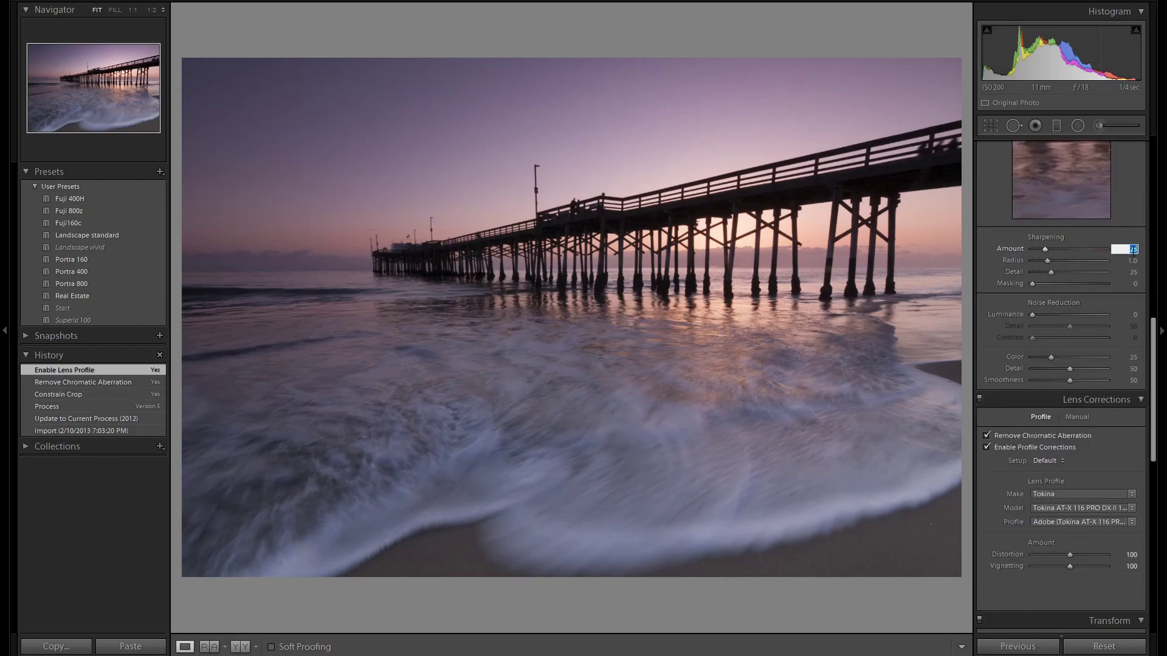
text(100)
key(Return)
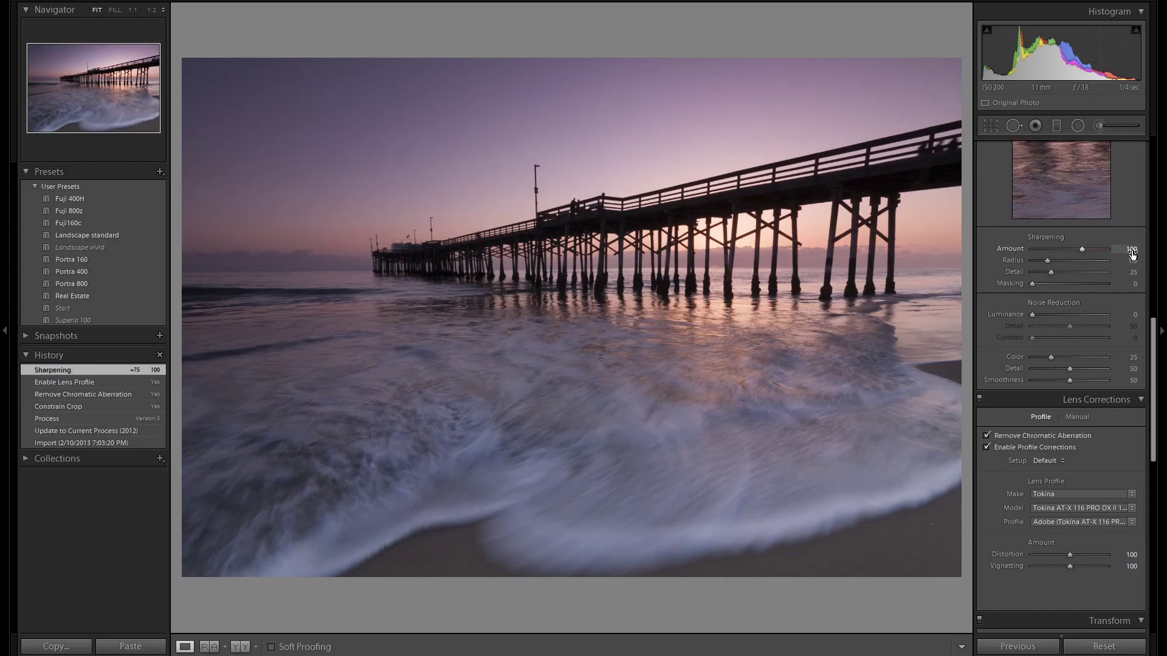
alt+click(1033, 286)
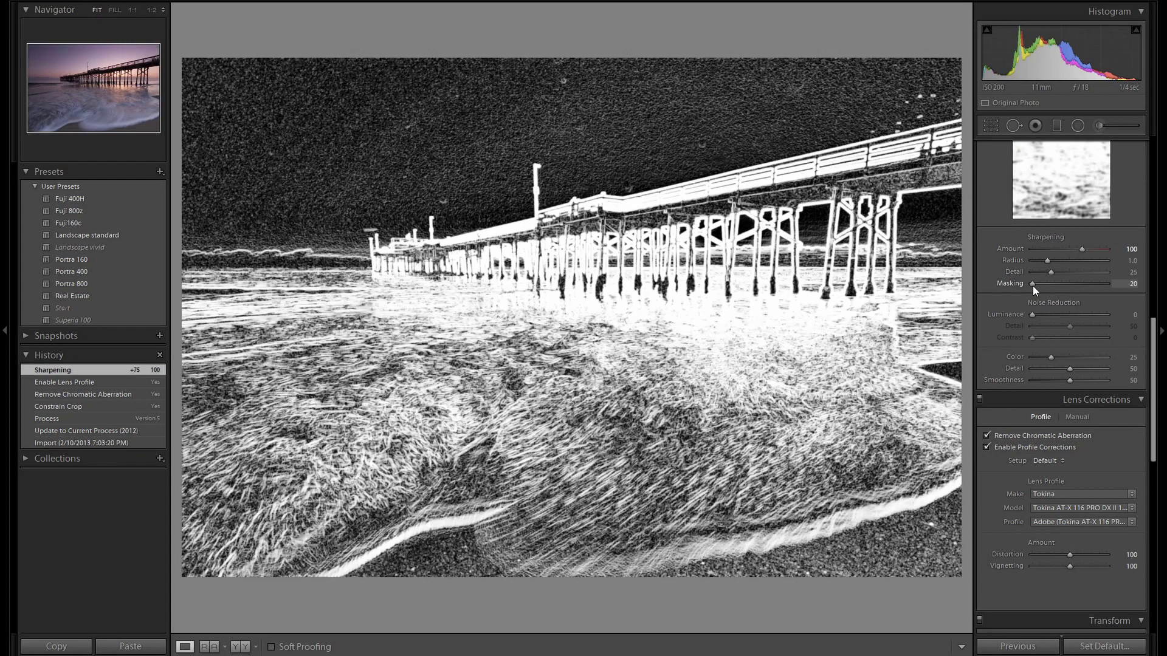
drag(1033, 285, 1033, 286)
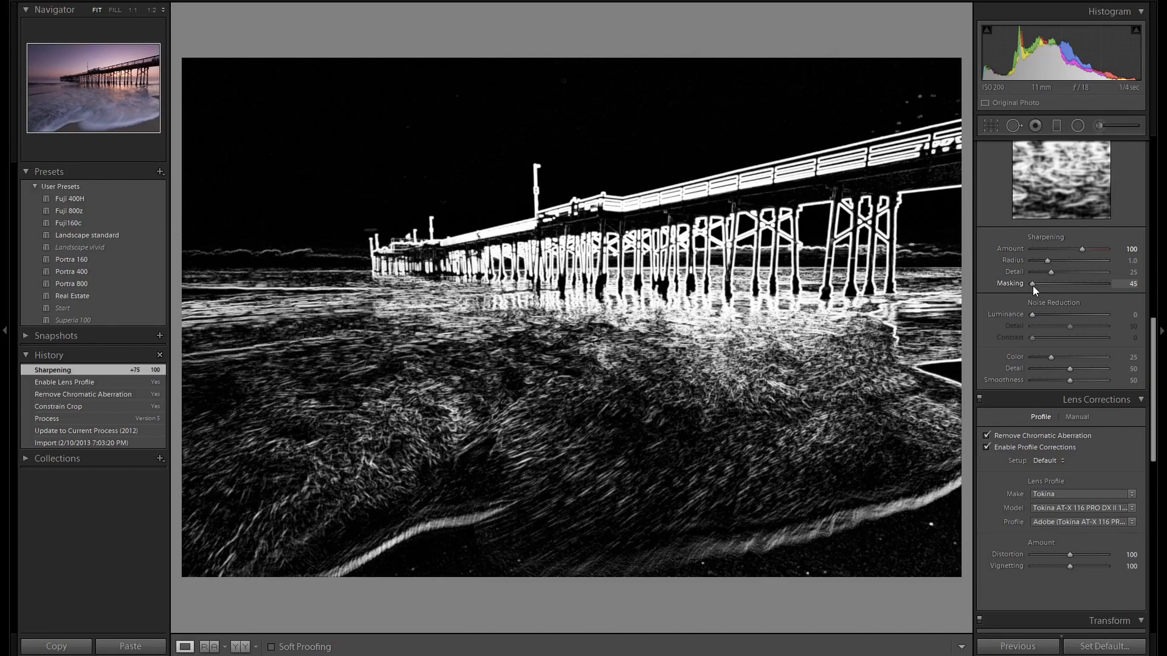
drag(1033, 285, 1033, 285)
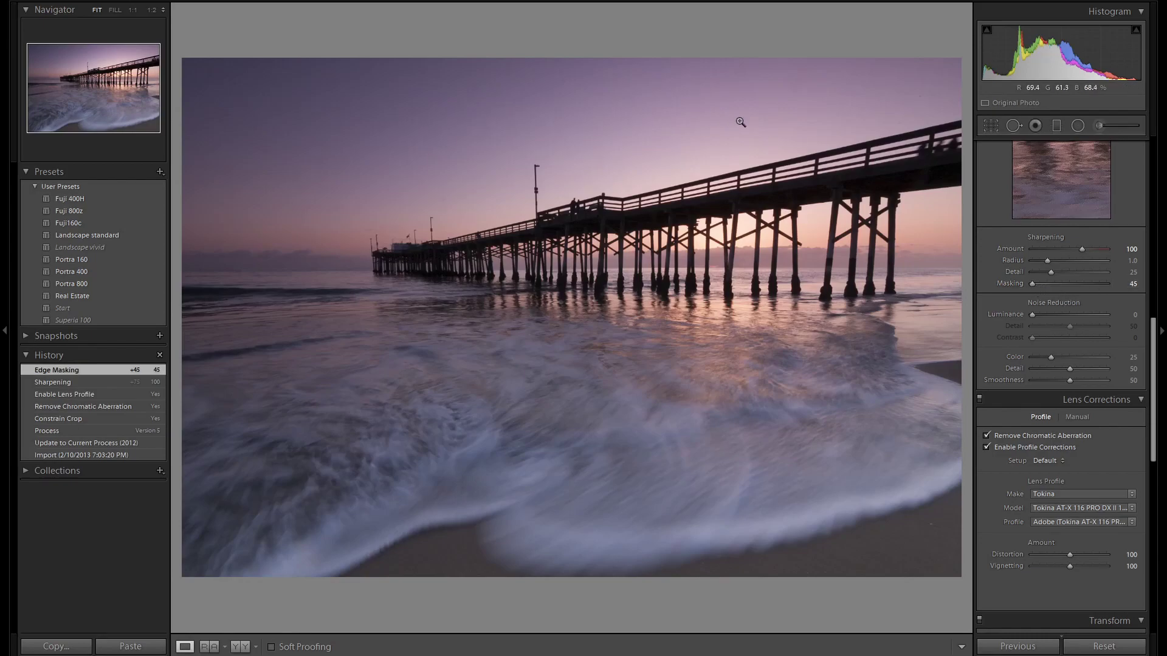
scroll(1136, 358, up, 3)
scroll(1138, 360, up, 3)
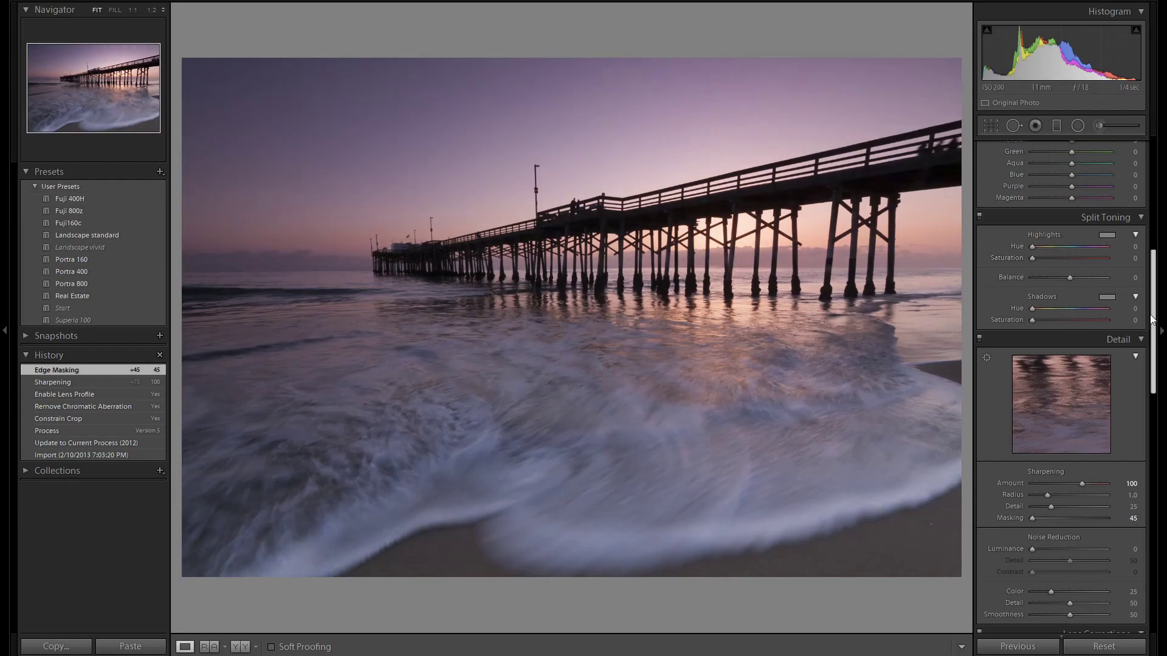
- Apply the Adobe Landscape profile and warm the Temp slider to 6250
drag(1151, 319, 1152, 201)
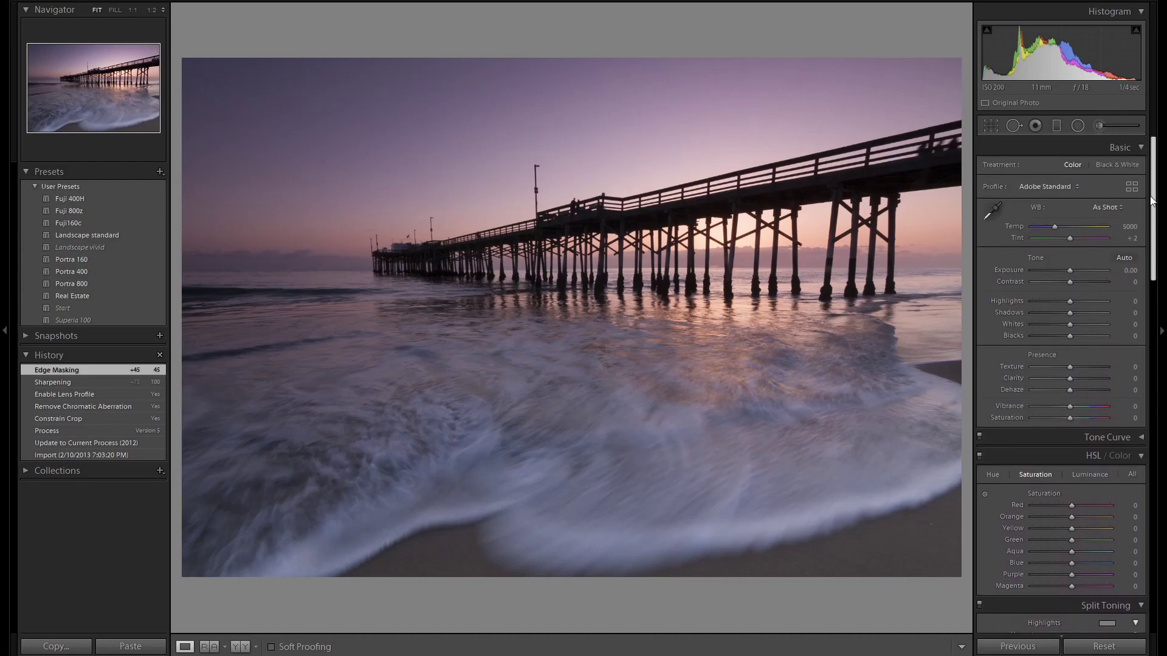
click(1056, 186)
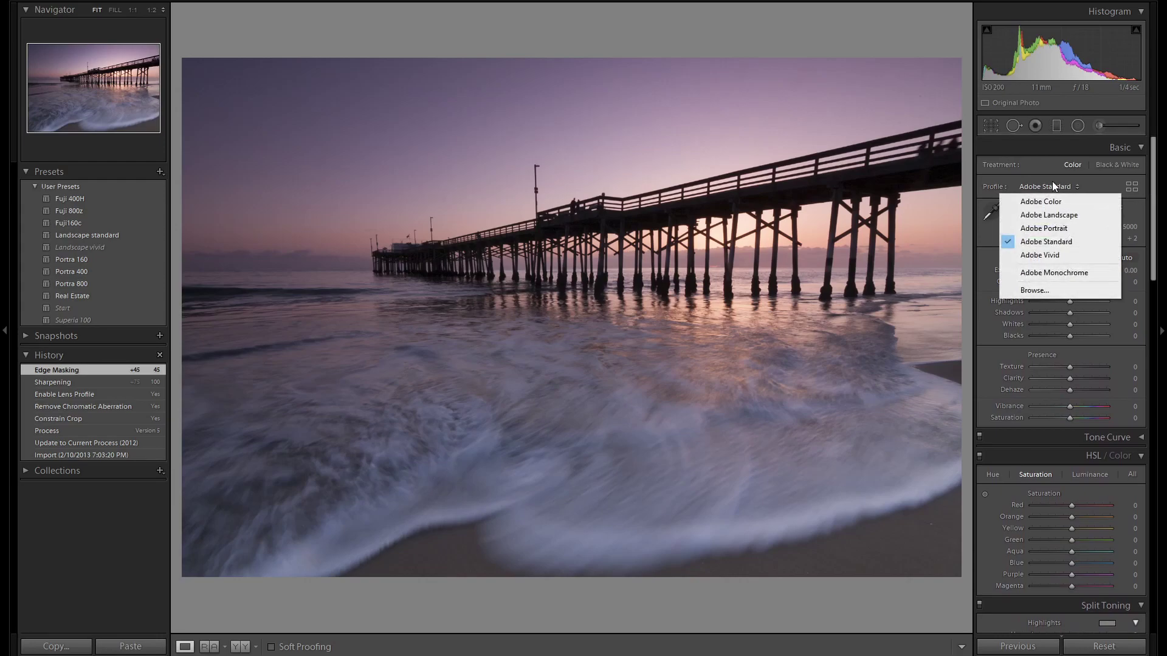
click(1049, 216)
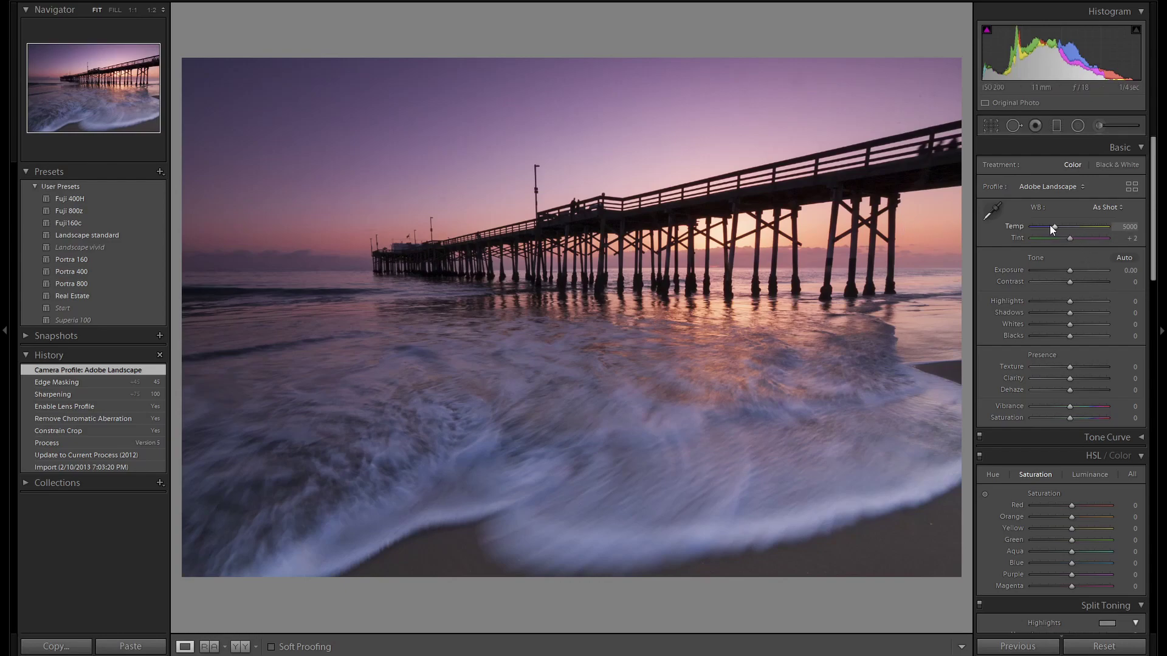
scroll(1054, 225, up, 5)
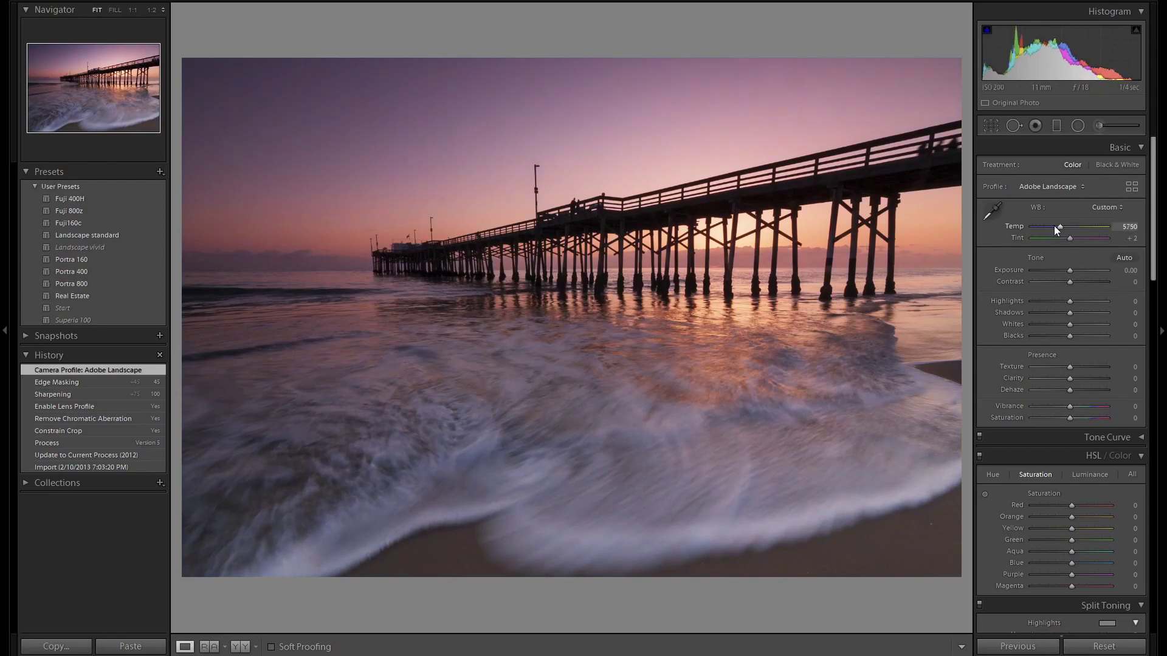
scroll(1054, 225, up, 3)
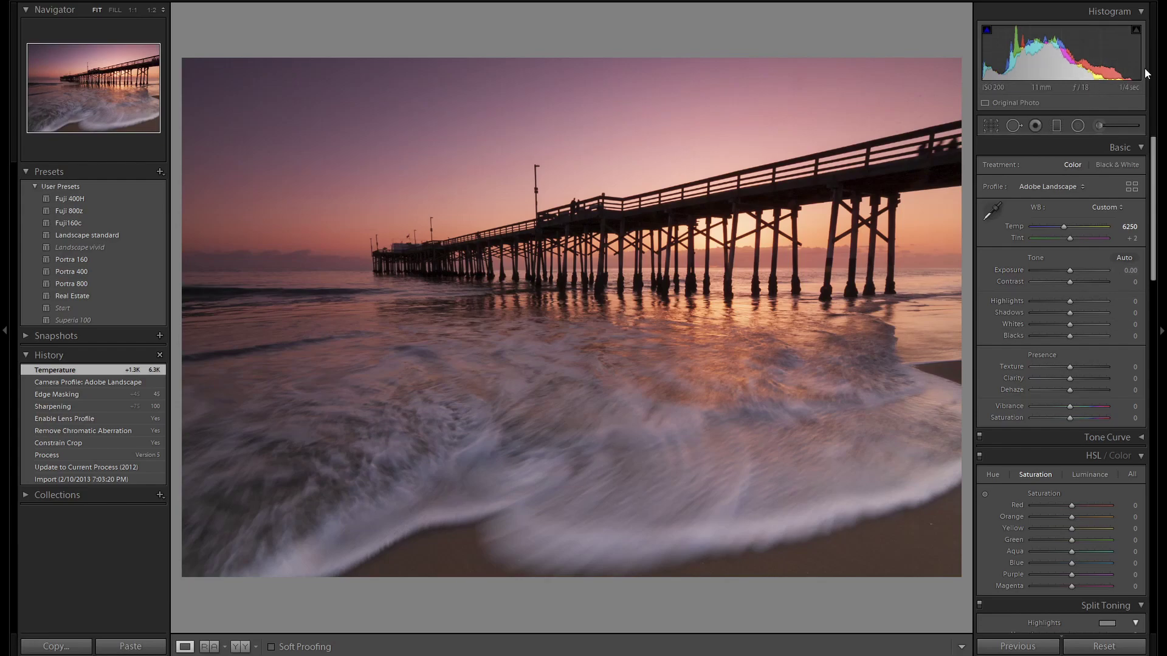
- Set Exposure to +0.70, Highlights to -100 and Whites to +70
click(1073, 269)
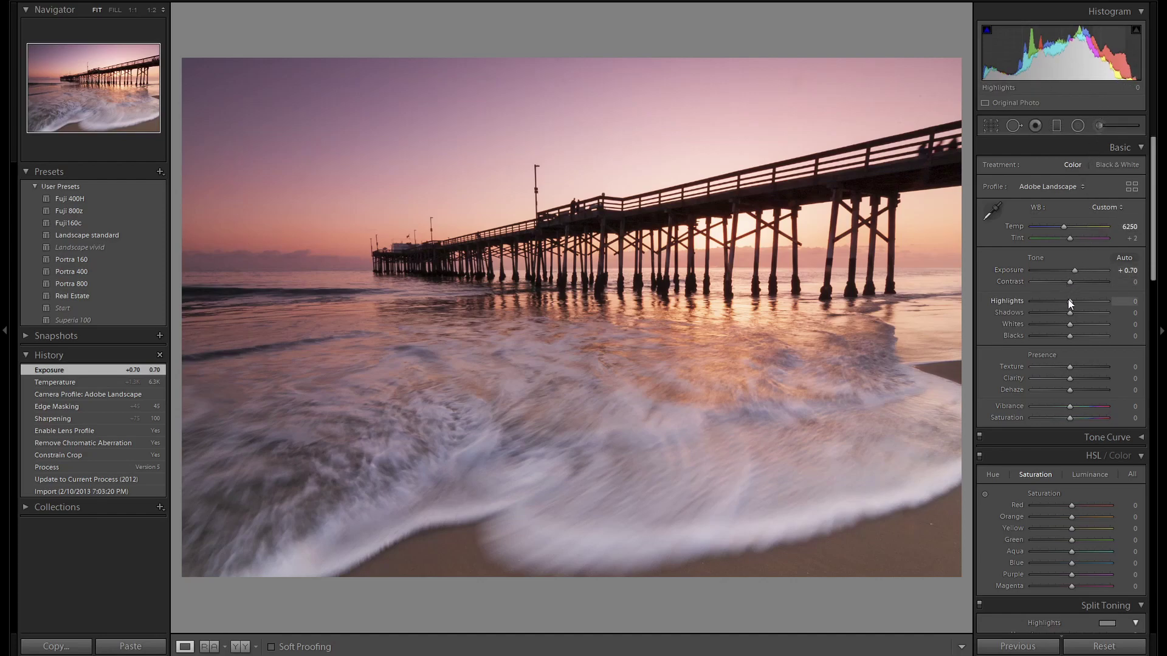
key(Down)
key(Down)
key(Down)
key(Down)
key(Down)
key(shift+Down)
key(shift+Down)
key(shift+Down)
key(shift+Down)
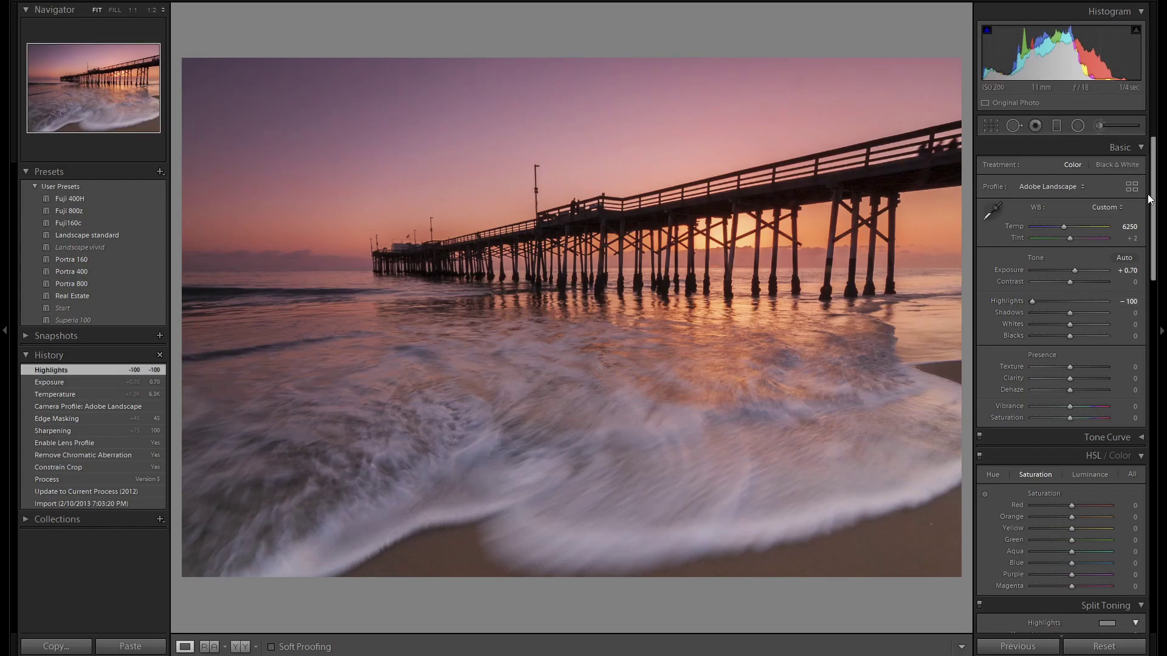
key(Up)
key(Up)
key(Up)
key(Up)
key(Up)
key(Up)
key(Up)
key(Up)
key(Up)
key(Up)
key(Up)
key(Up)
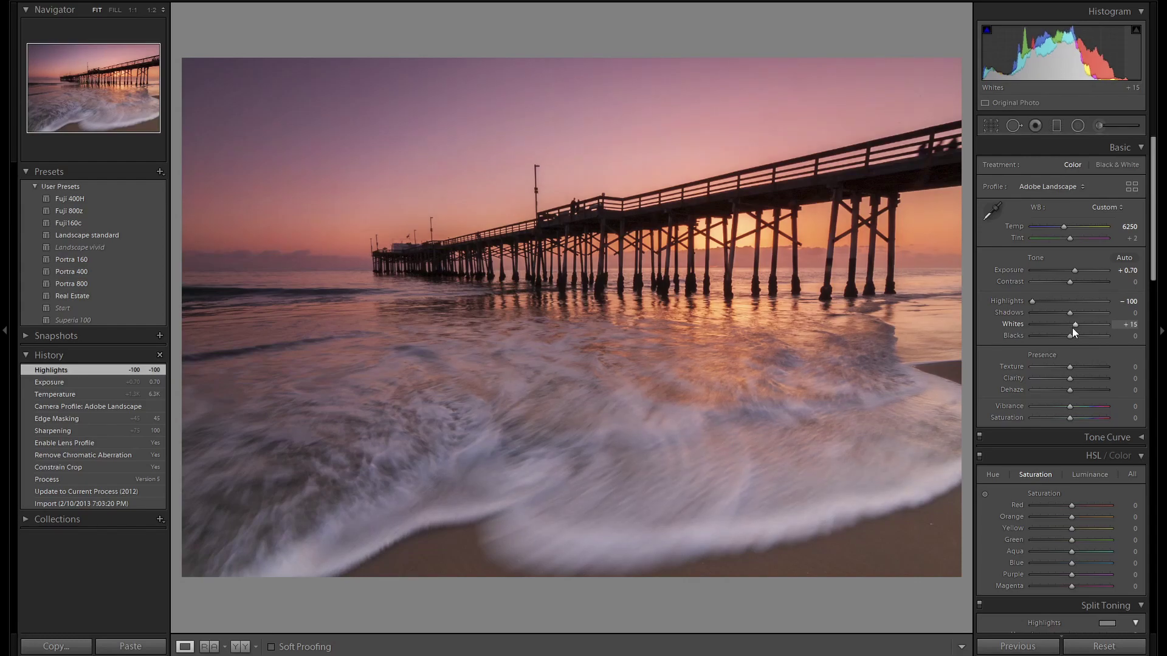
key(Up)
key(Up)
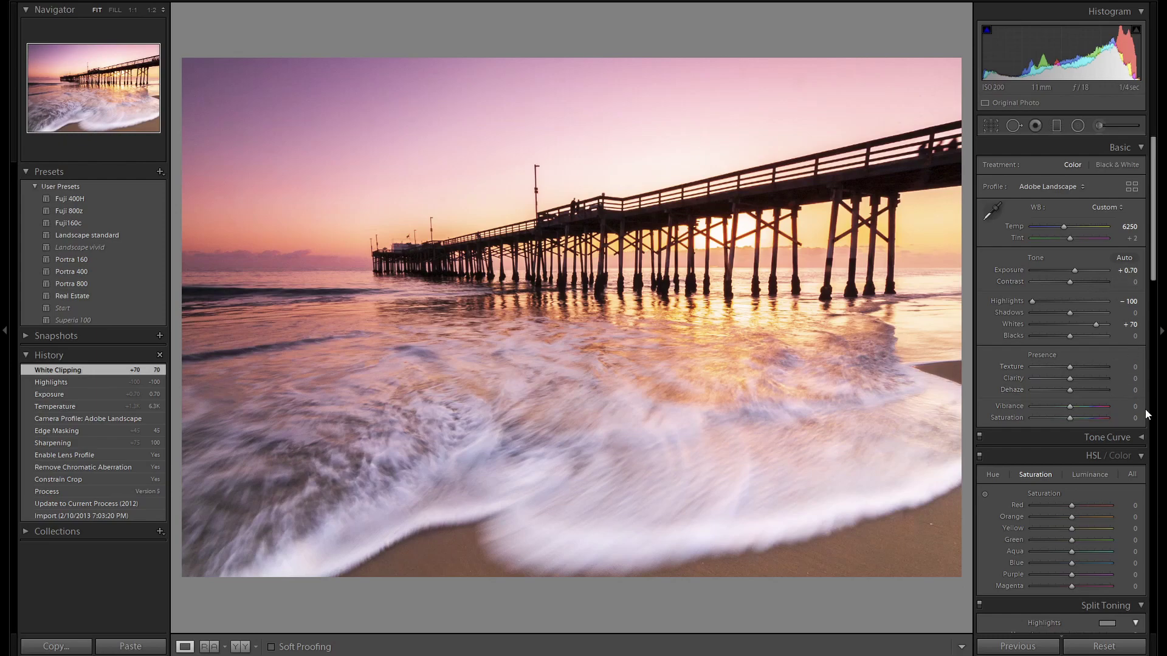
- Lower the Red, Yellow and Magenta luminance to -5 each in HSL
scroll(1147, 415, down, 3)
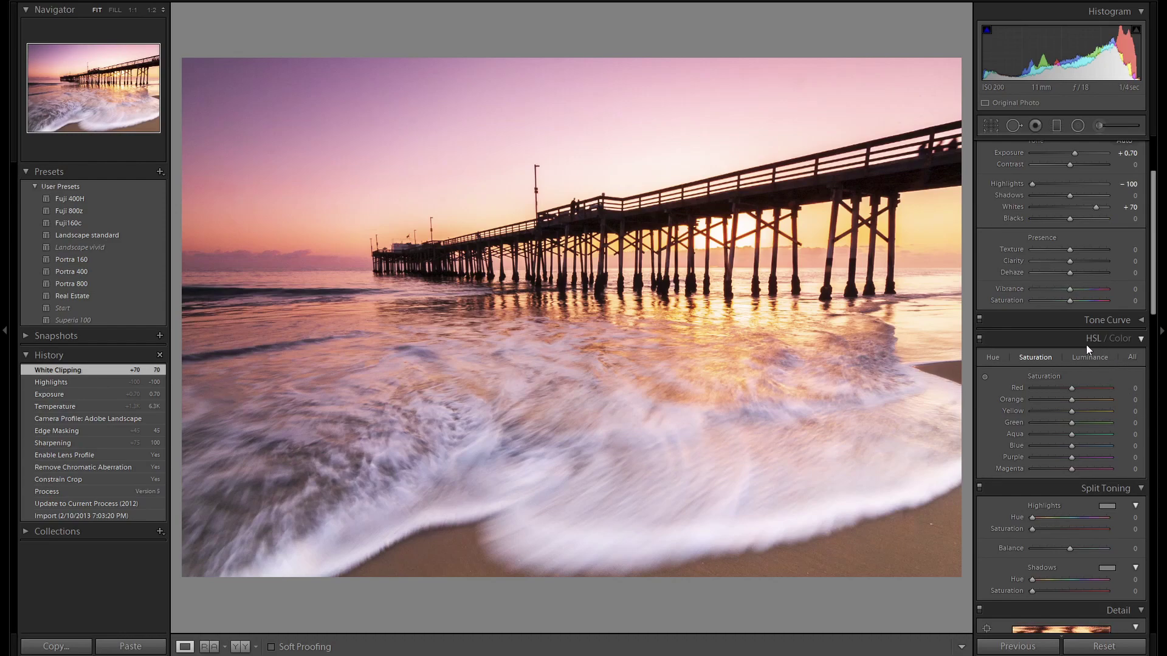
click(1080, 358)
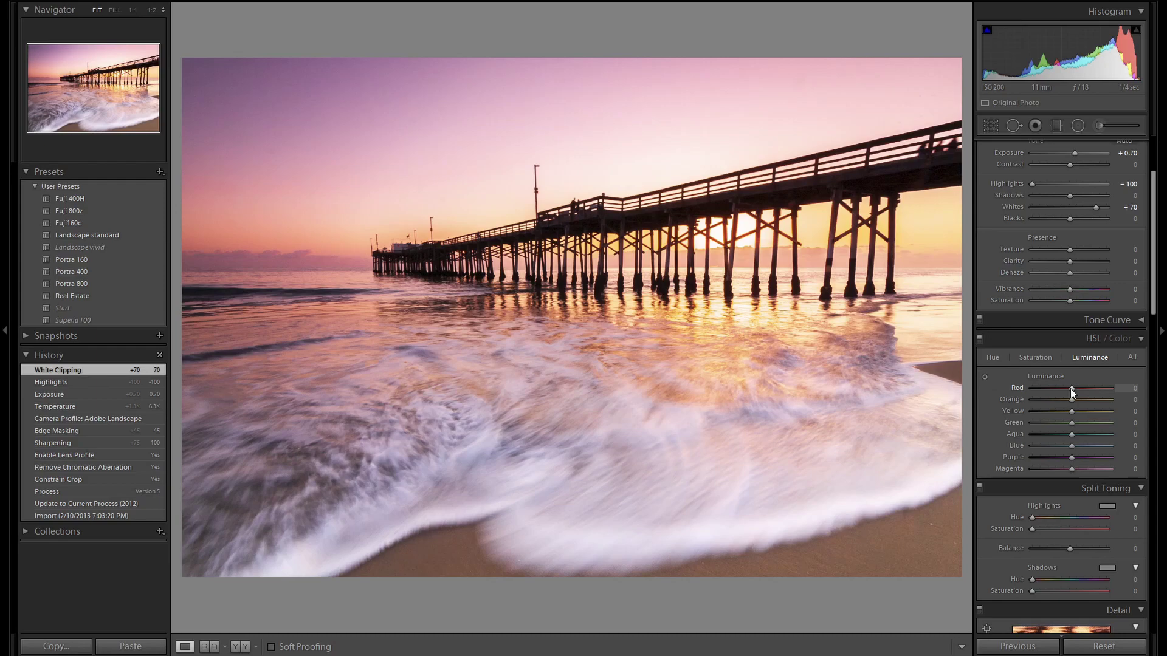
key(Down)
key(Down)
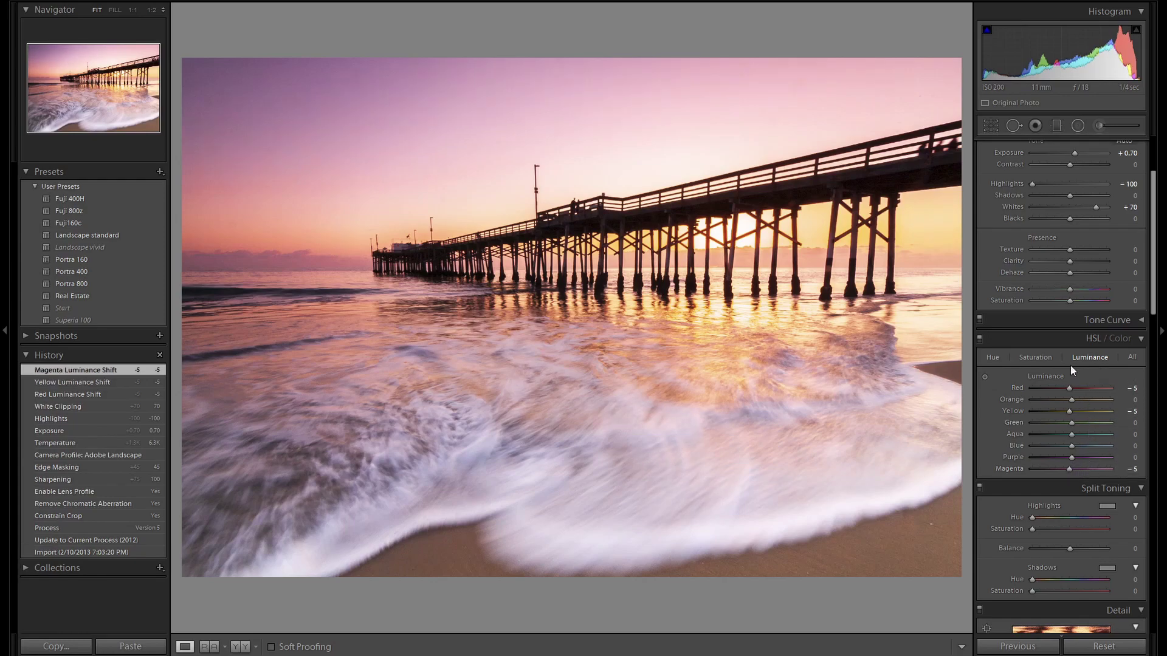
click(1040, 359)
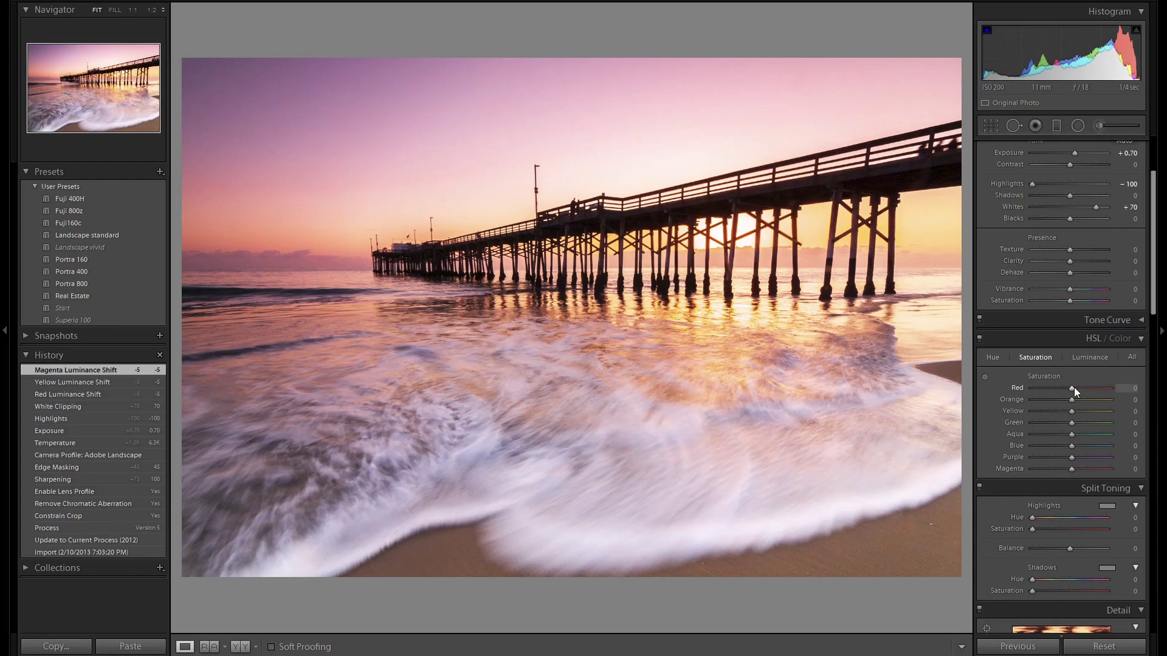
- Raise Red, Yellow and Magenta saturation to +5 each in the HSL Saturation tab
drag(1074, 387, 1071, 412)
drag(1069, 467, 1071, 467)
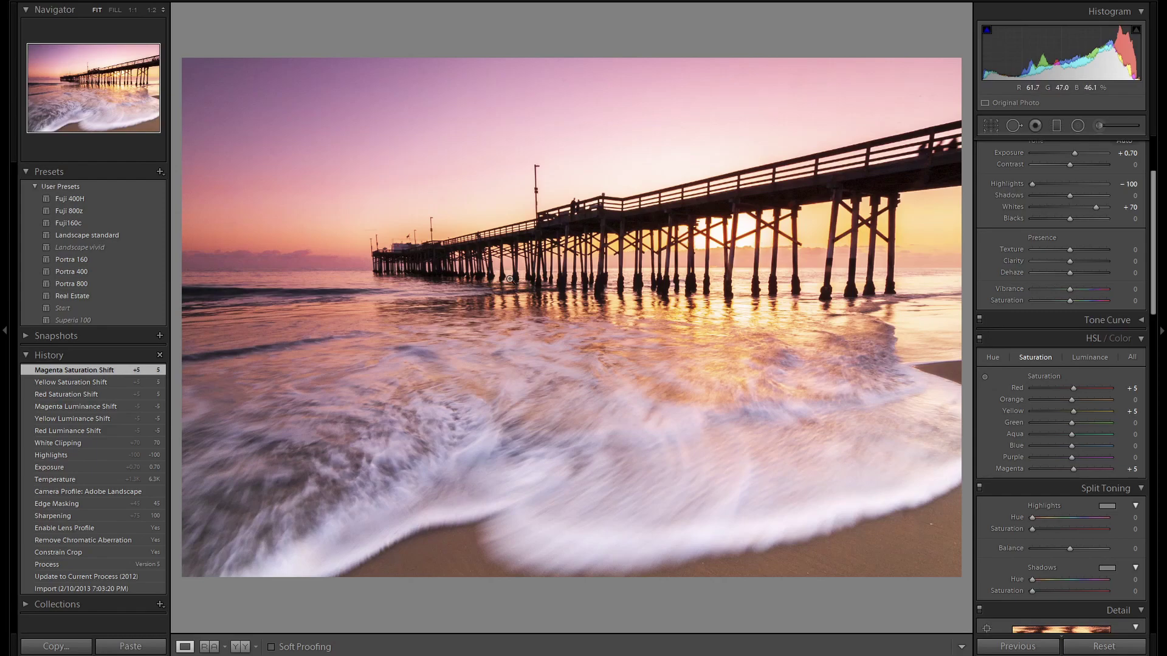
- Set up the Adjustment Brush with Texture reset to 0 and size 37
click(1103, 128)
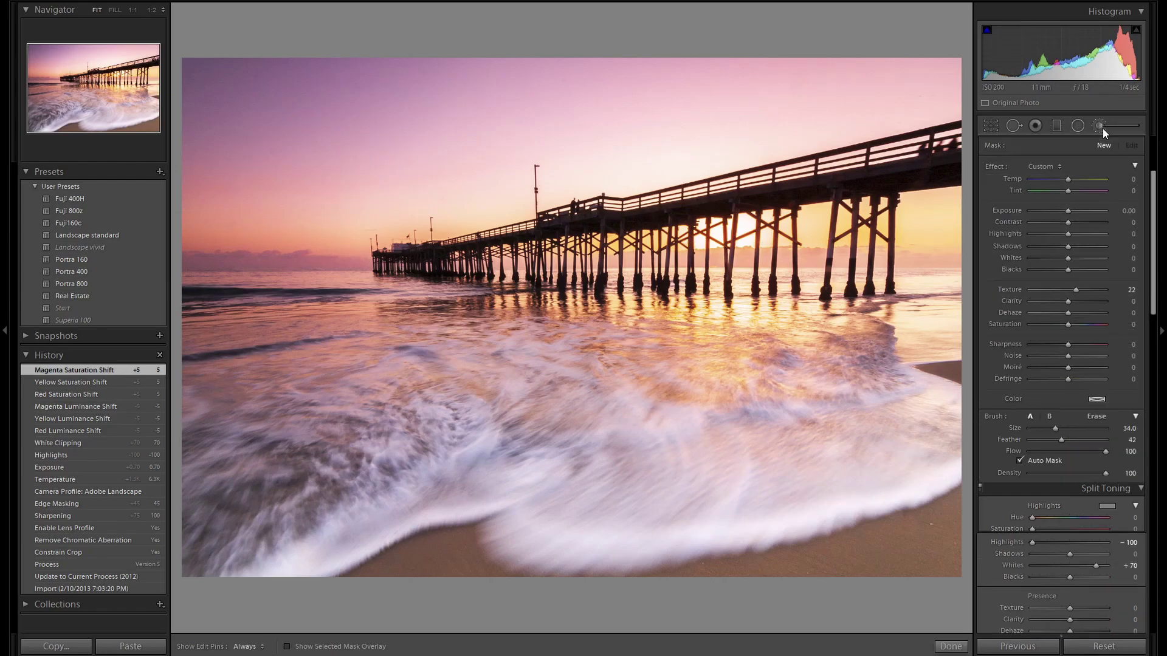
double_click(1019, 289)
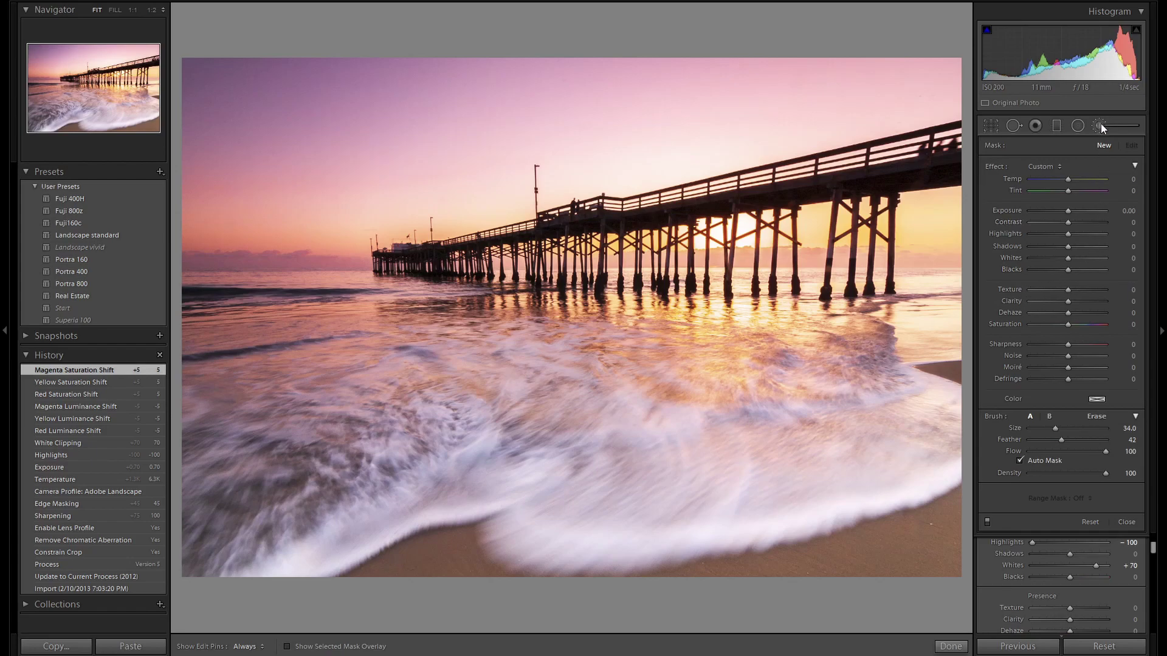
drag(1055, 428, 1058, 428)
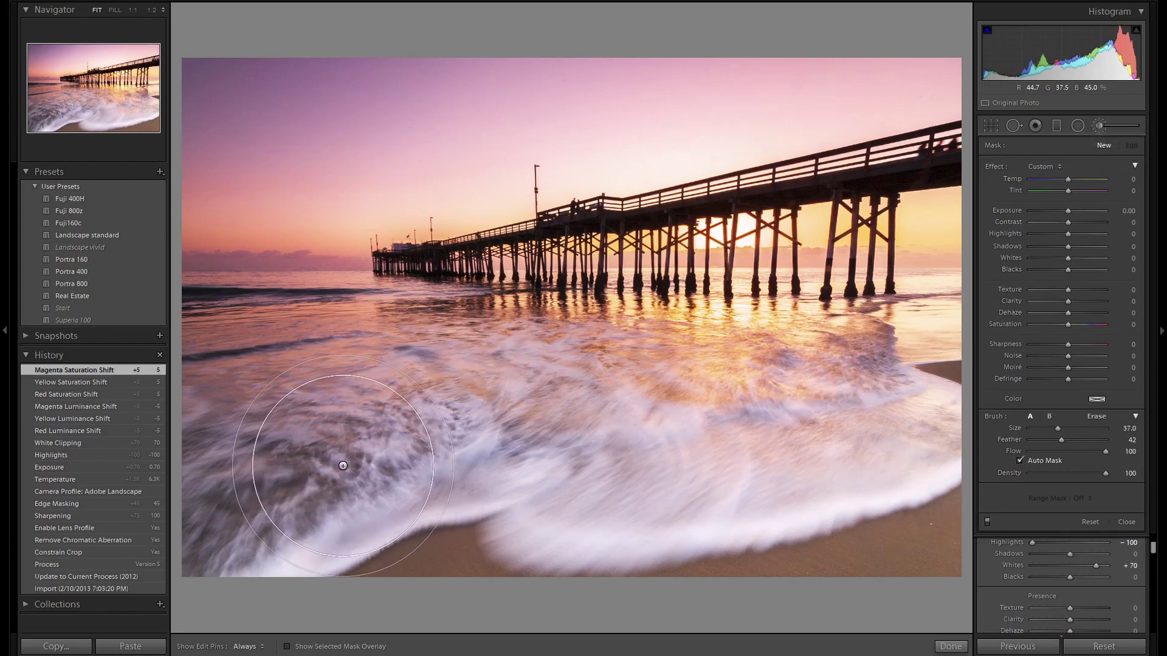
key(h)
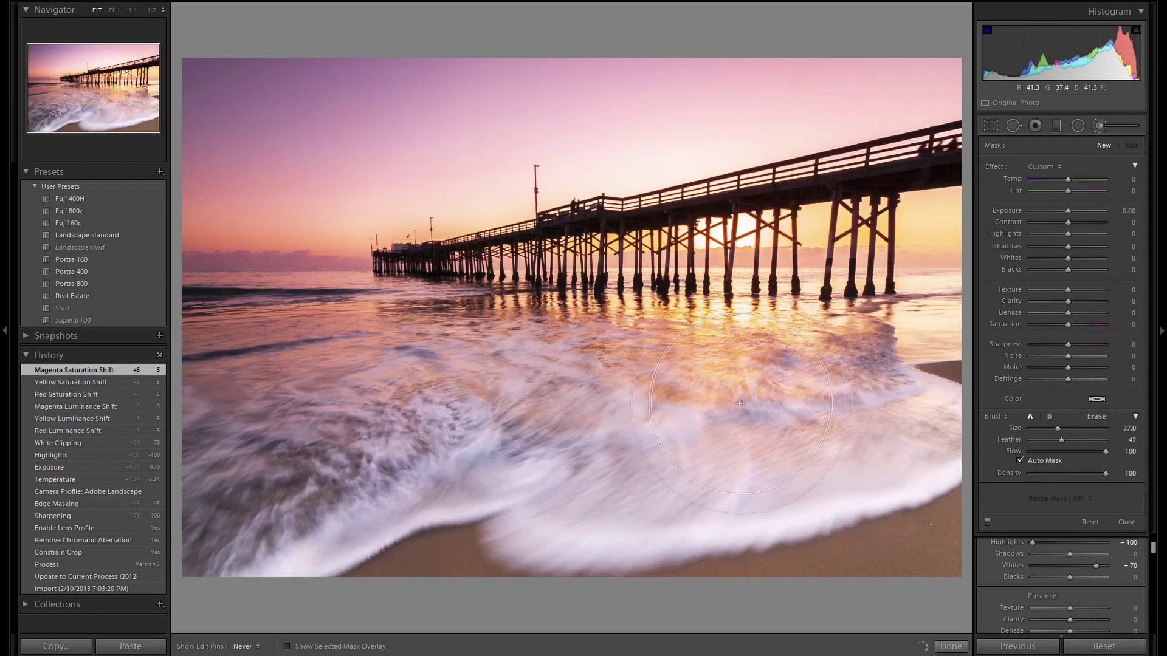
key(h)
- Paint the mask over the left surf, then at size 30 across the remaining surf
click(526, 457)
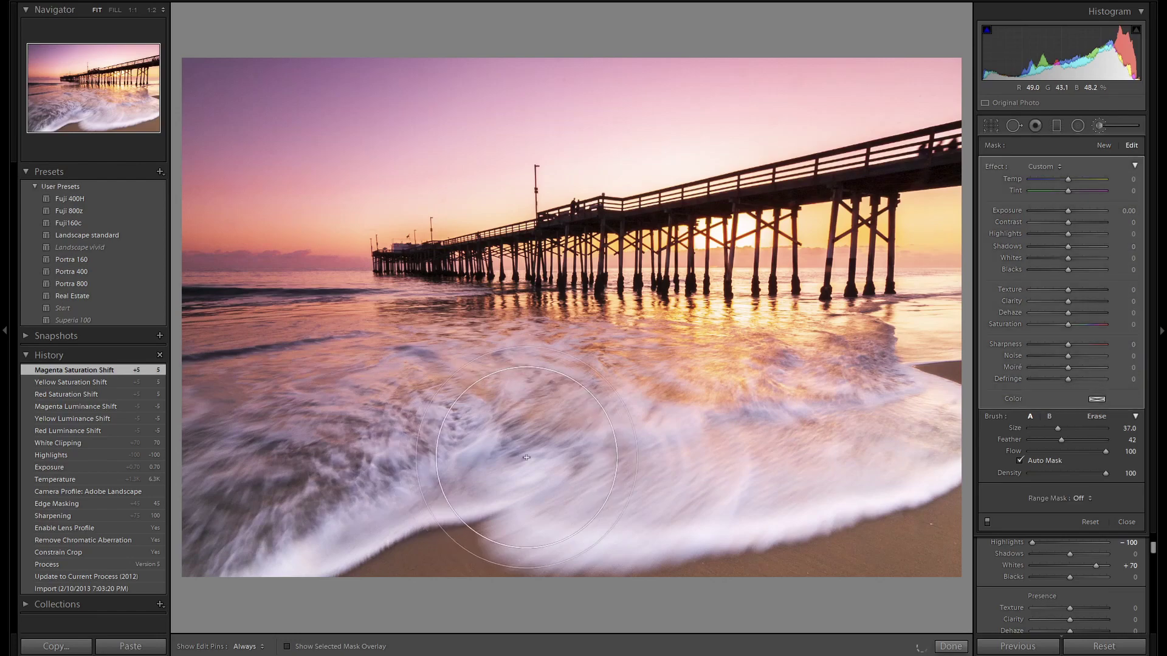
key(o)
key(bracketleft)
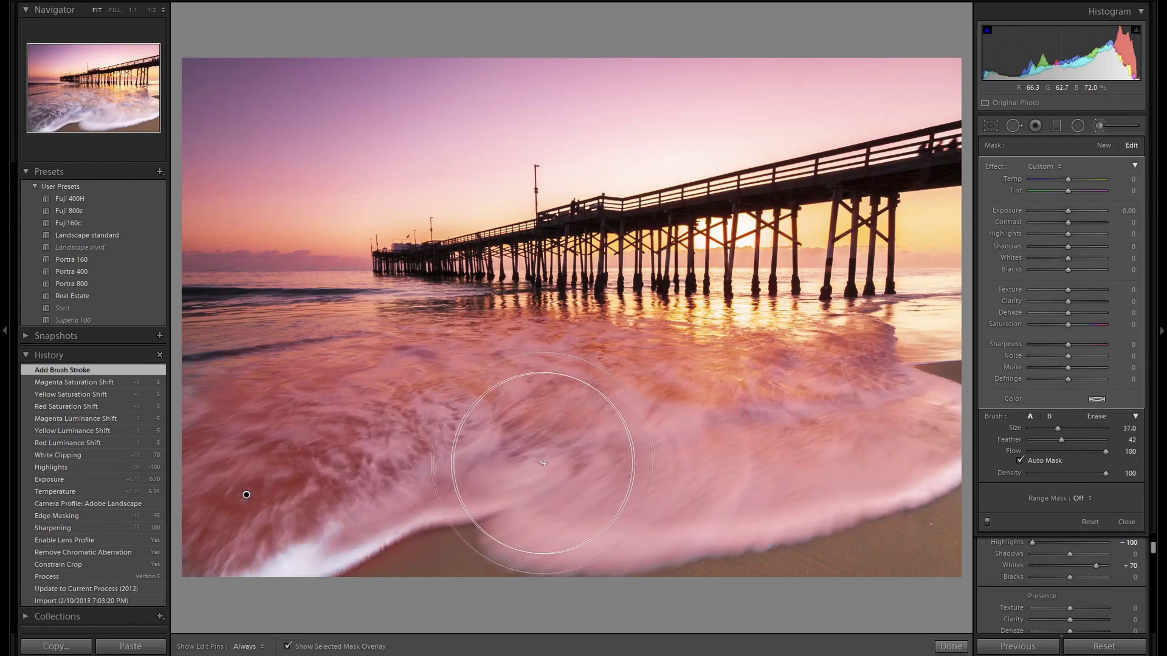
key(h)
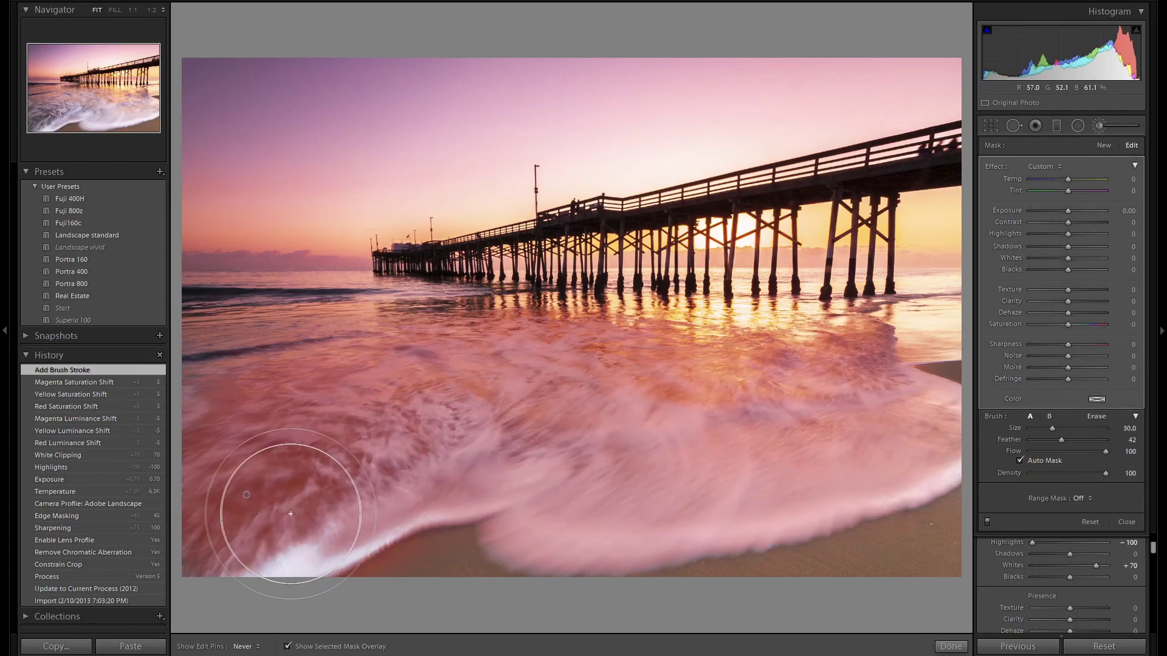
key(bracketleft)
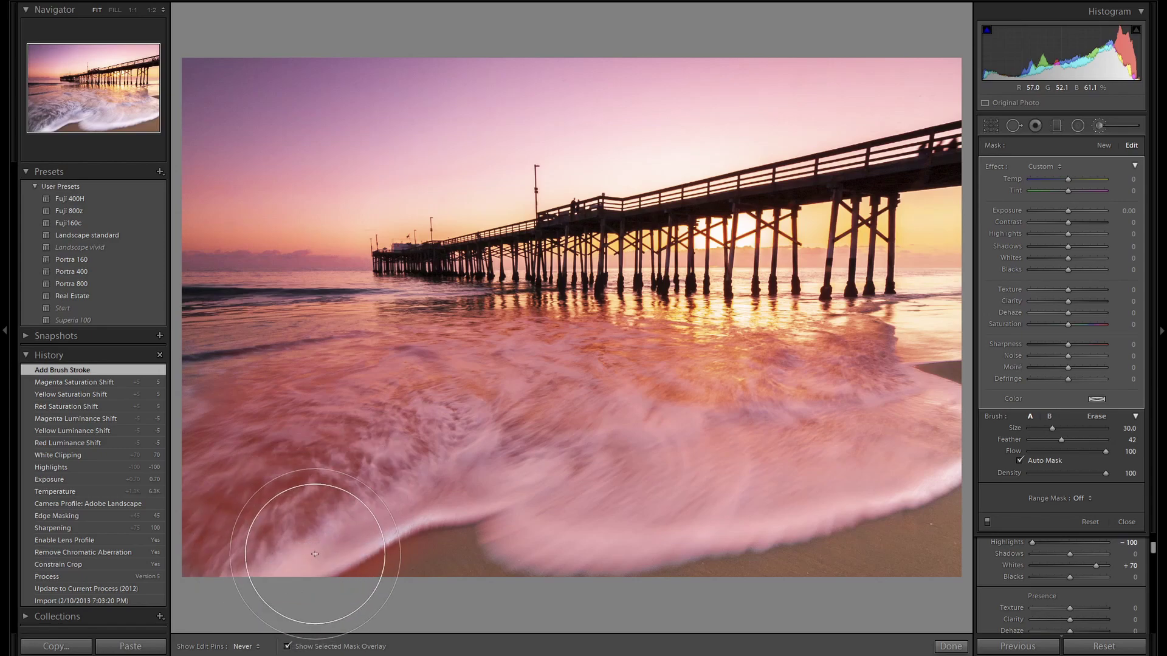
drag(626, 452, 970, 417)
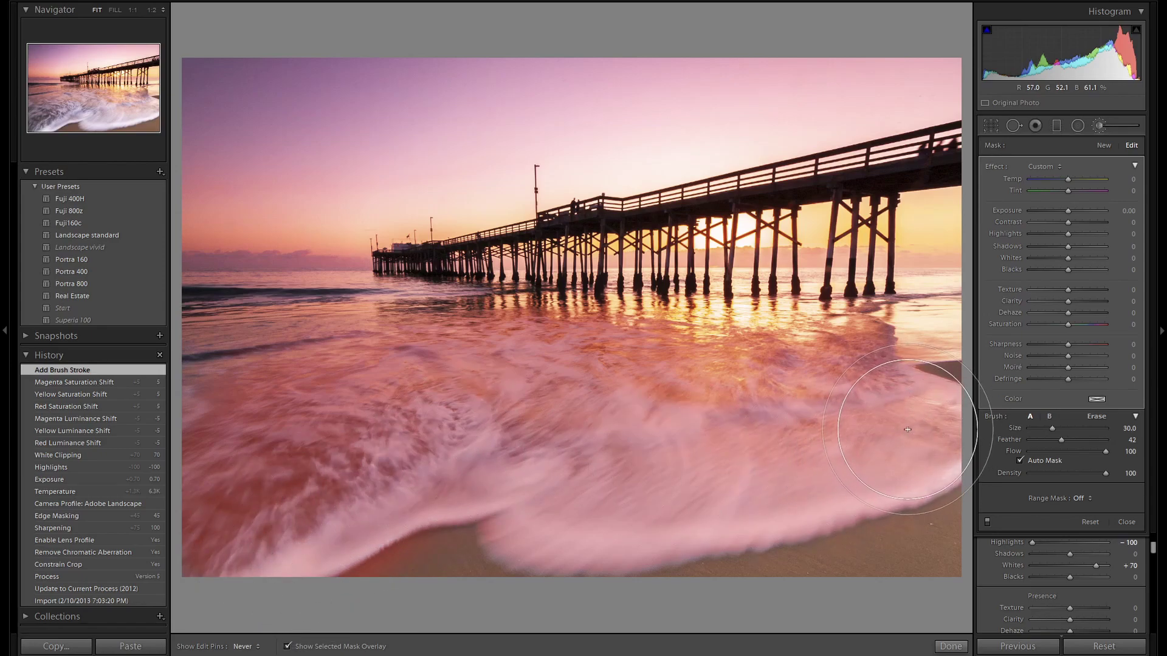
key(h)
key(o)
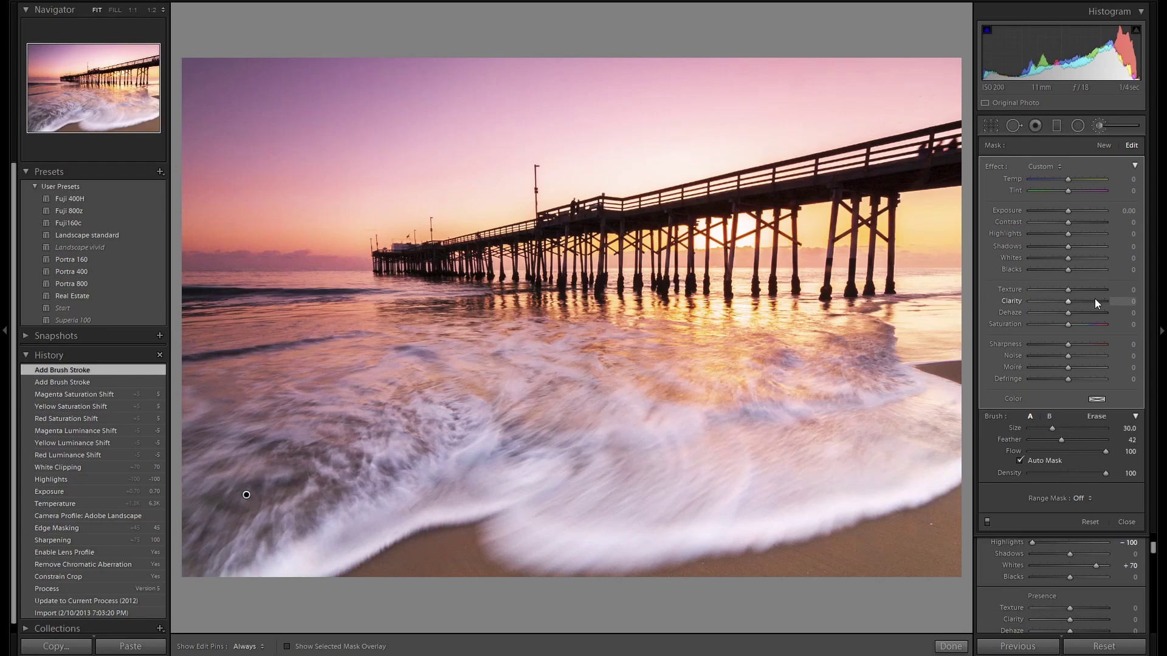
- Give the painted surf mask Texture +32 and Exposure +0.10
click(1079, 289)
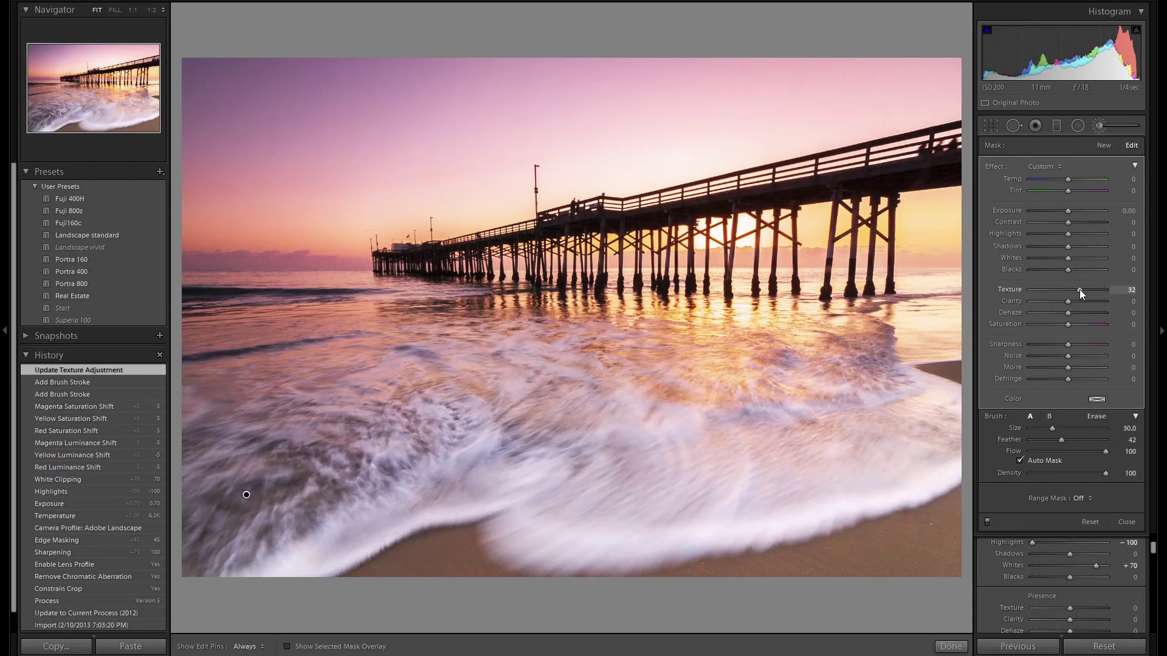
click(1068, 212)
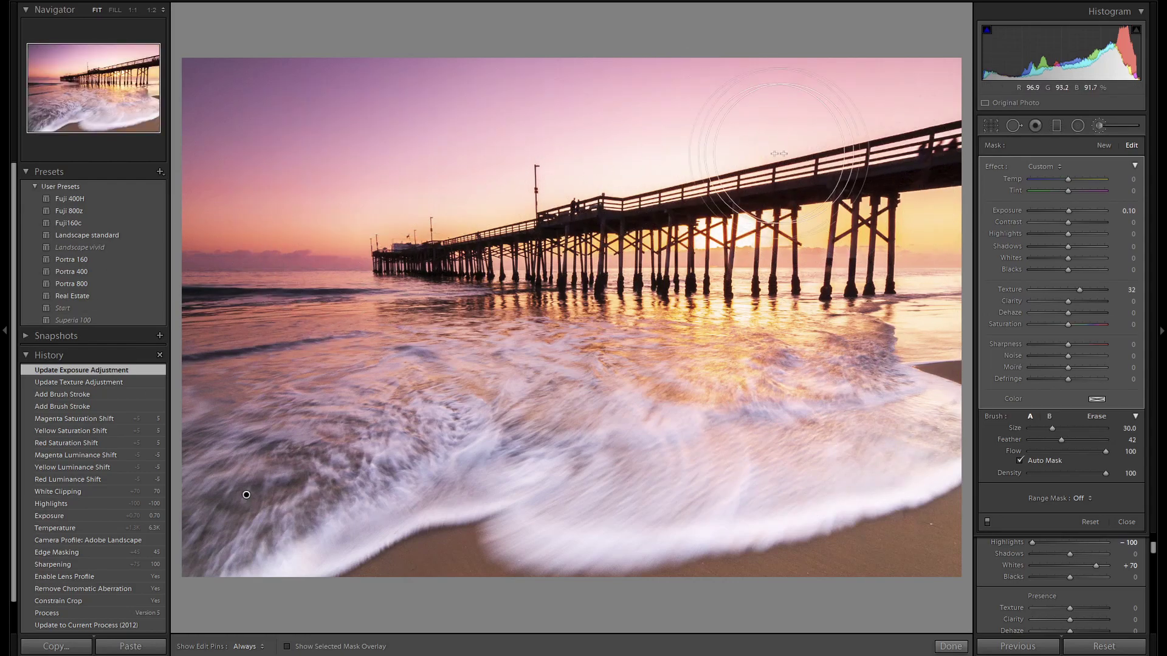
- Open Spot Removal in Heal mode and turn on Visualize Spots to expose sky dust
click(1099, 122)
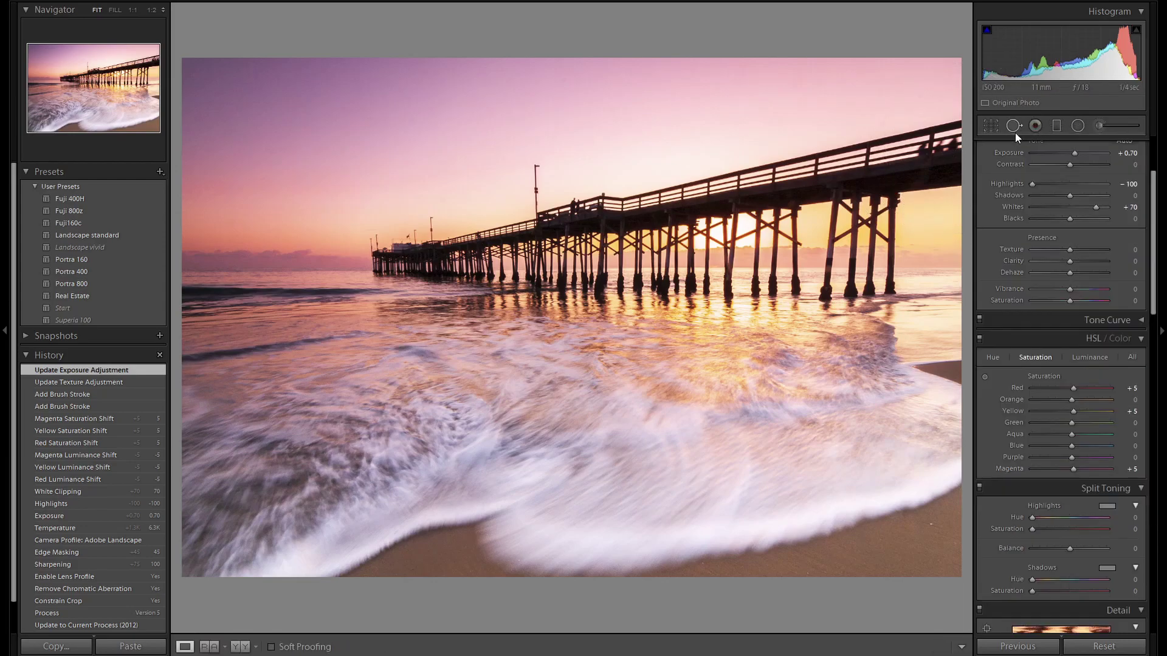
click(1015, 127)
key(a)
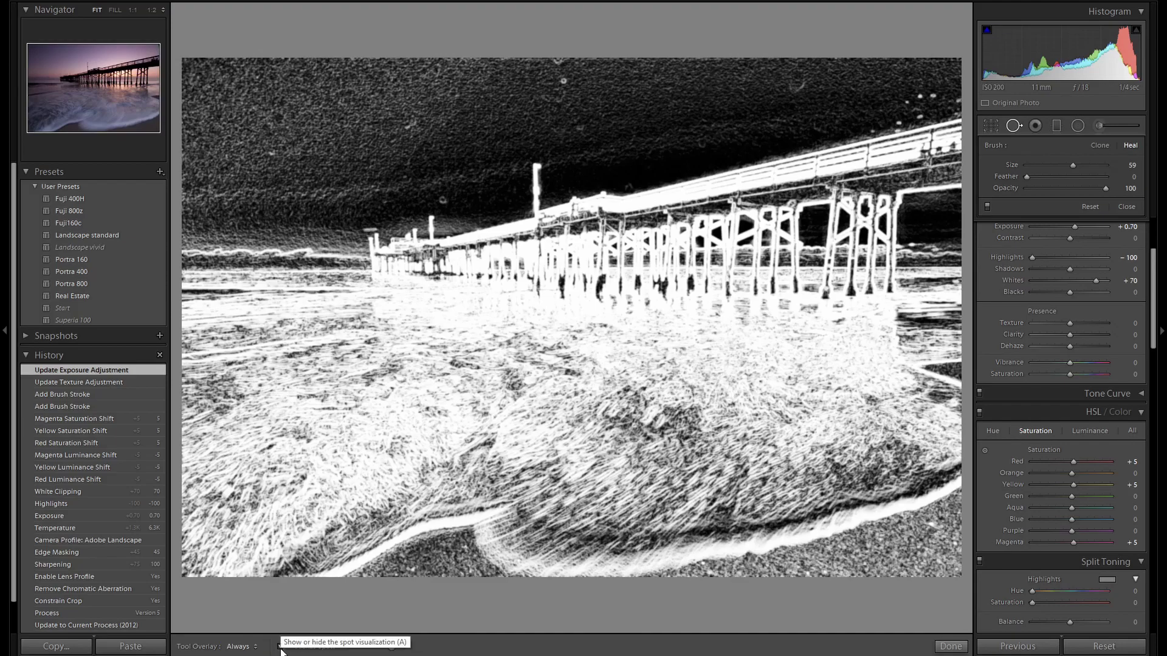
key(t)
key(t)
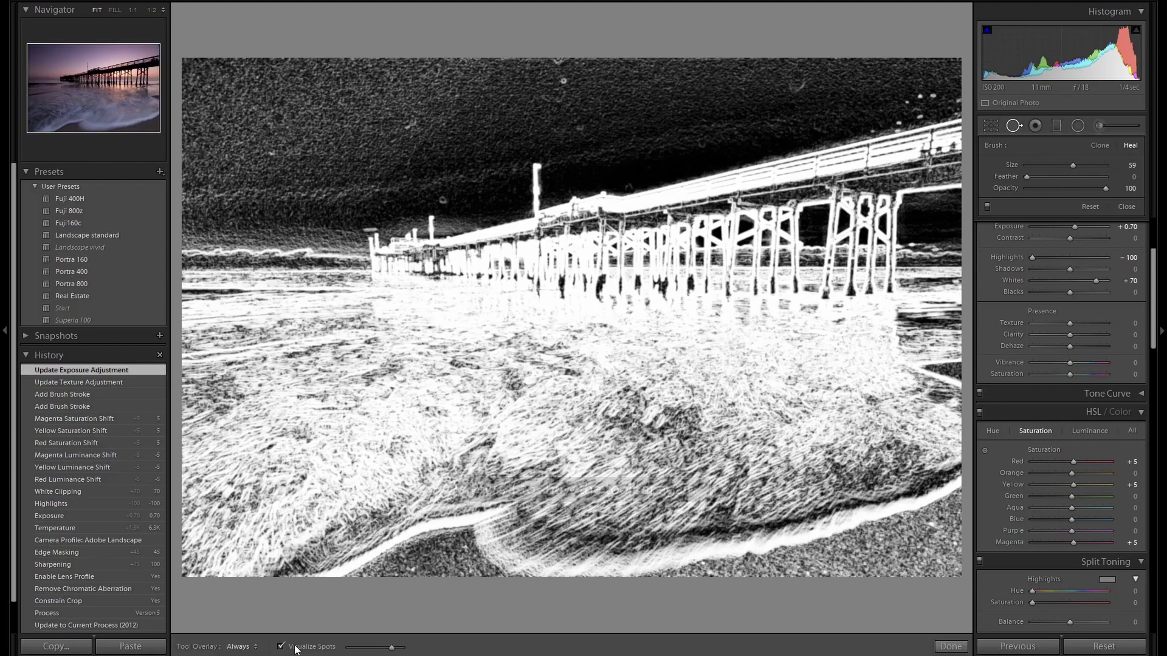
- Heal three dust specks in the central sky, including one above the pier lamp
click(285, 649)
click(285, 650)
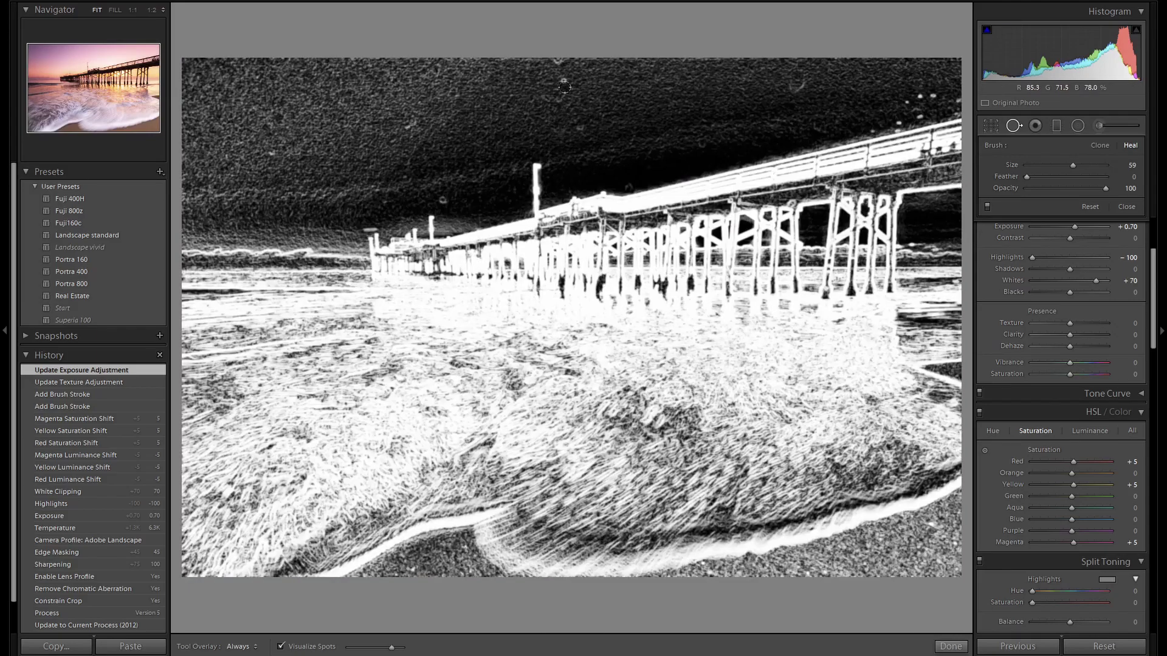
click(564, 81)
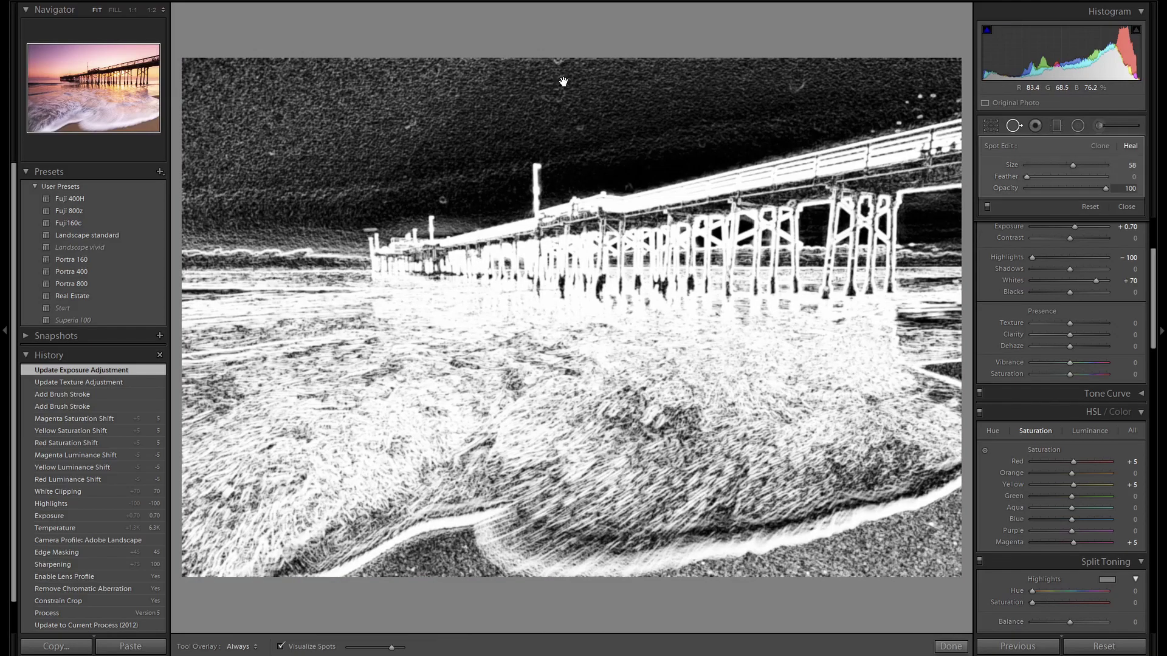
click(582, 127)
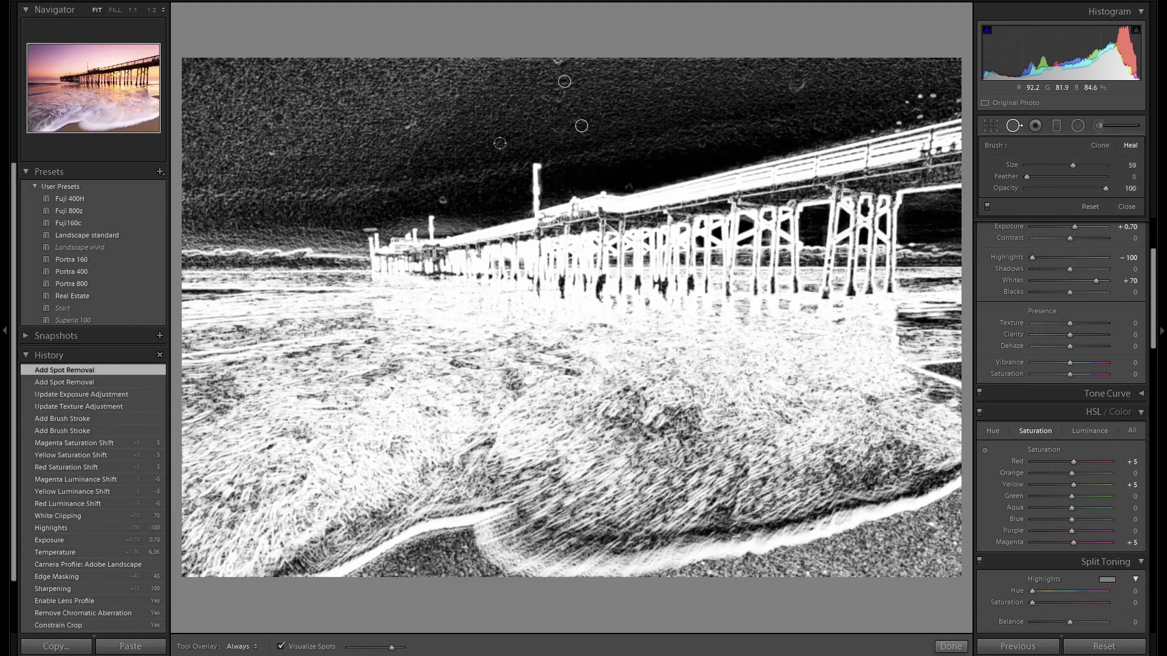
click(444, 200)
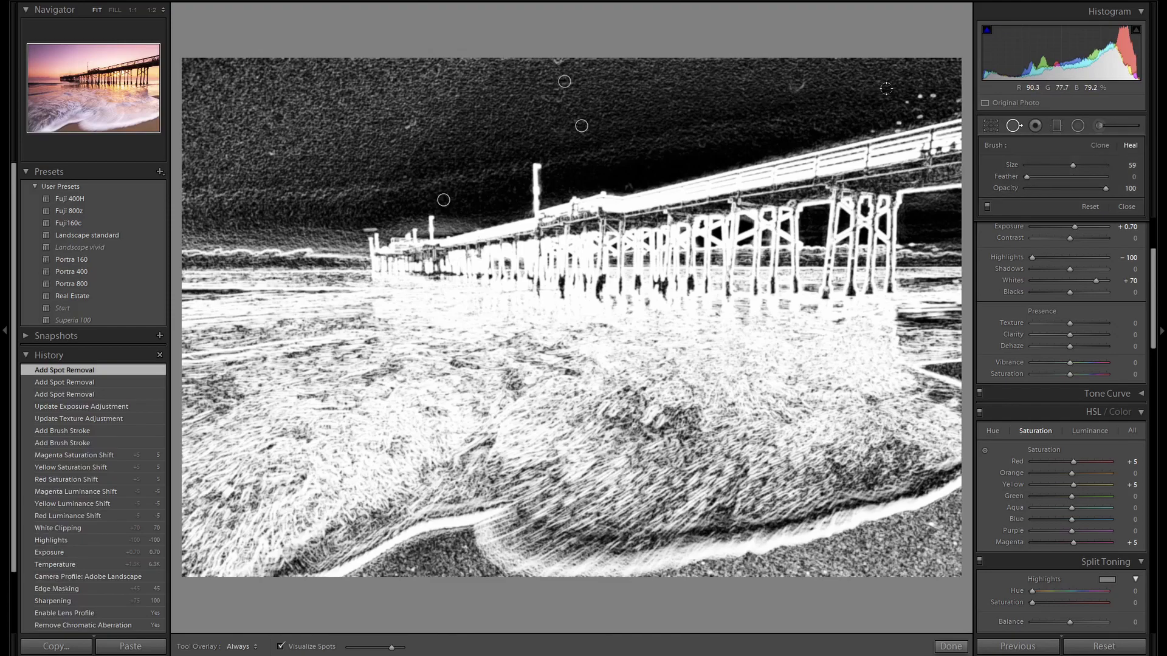
- Heal five clustered dust specks in the upper-right sky, moving two sources to cleaner sky
click(906, 103)
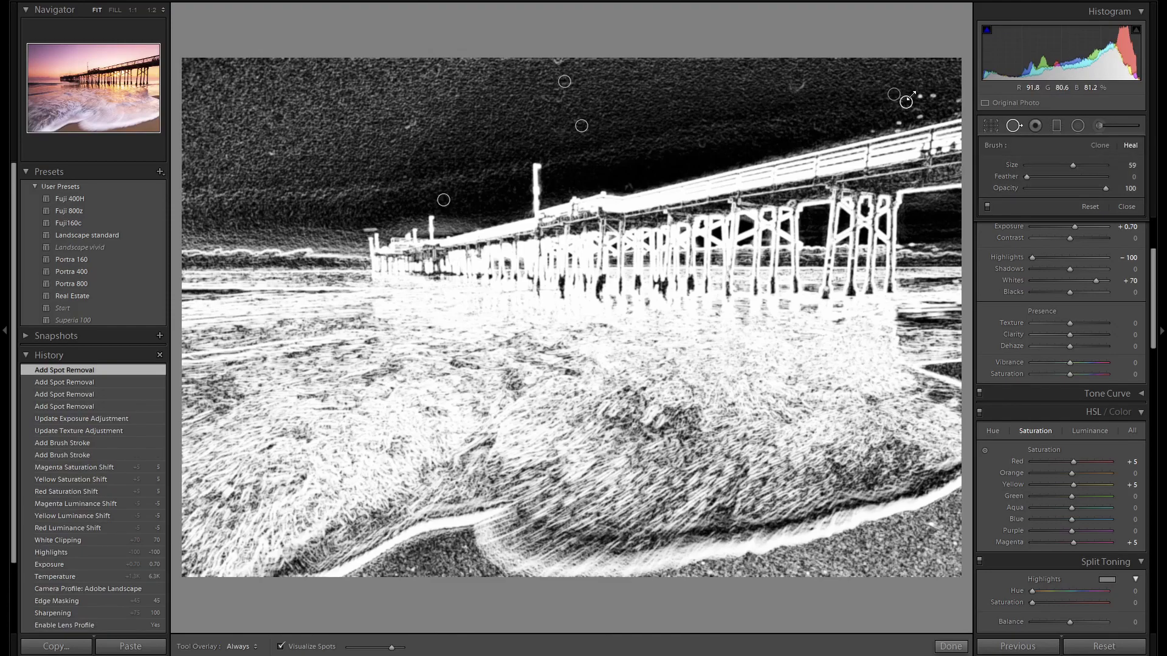
click(919, 95)
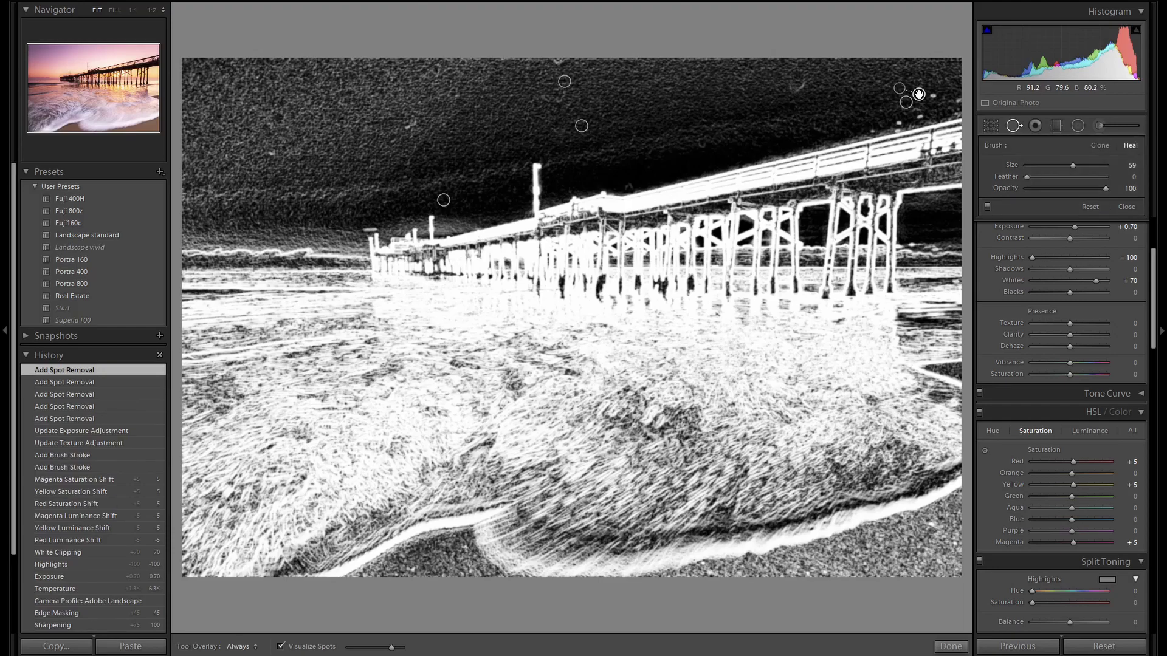
click(933, 95)
drag(949, 102, 923, 118)
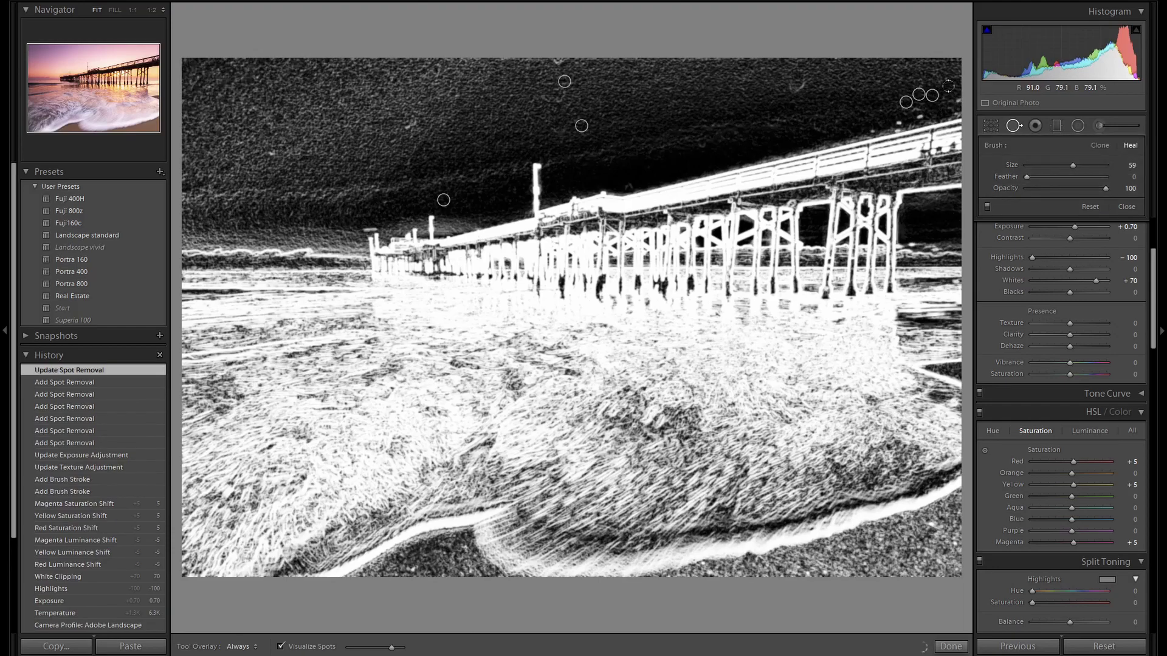
click(918, 115)
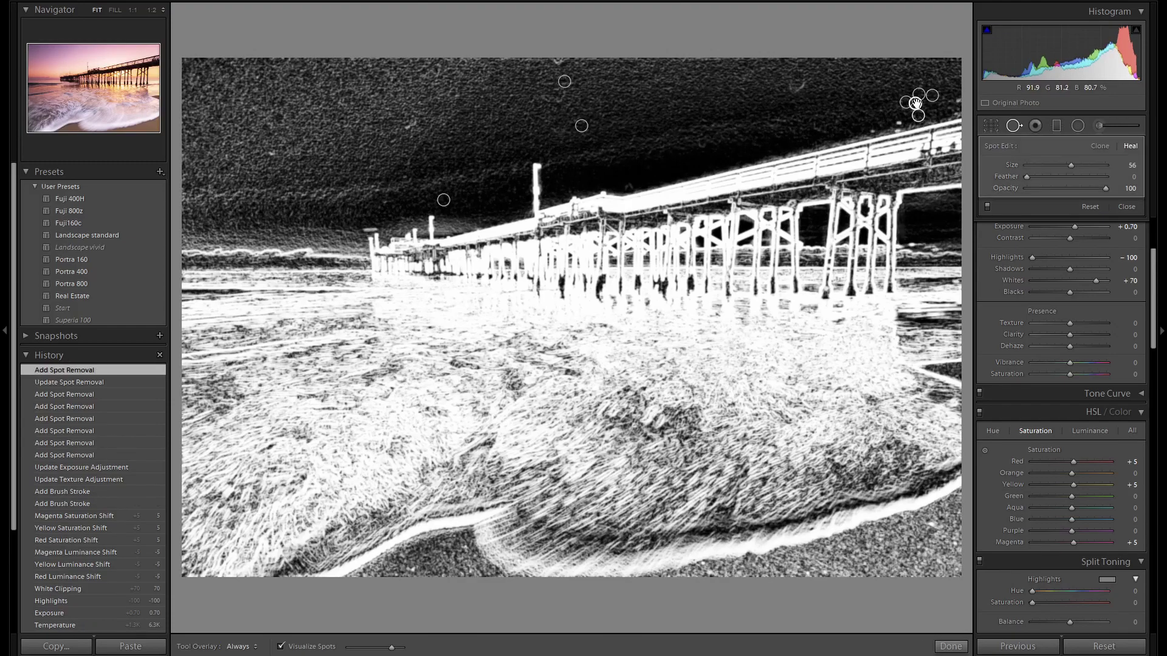
click(898, 124)
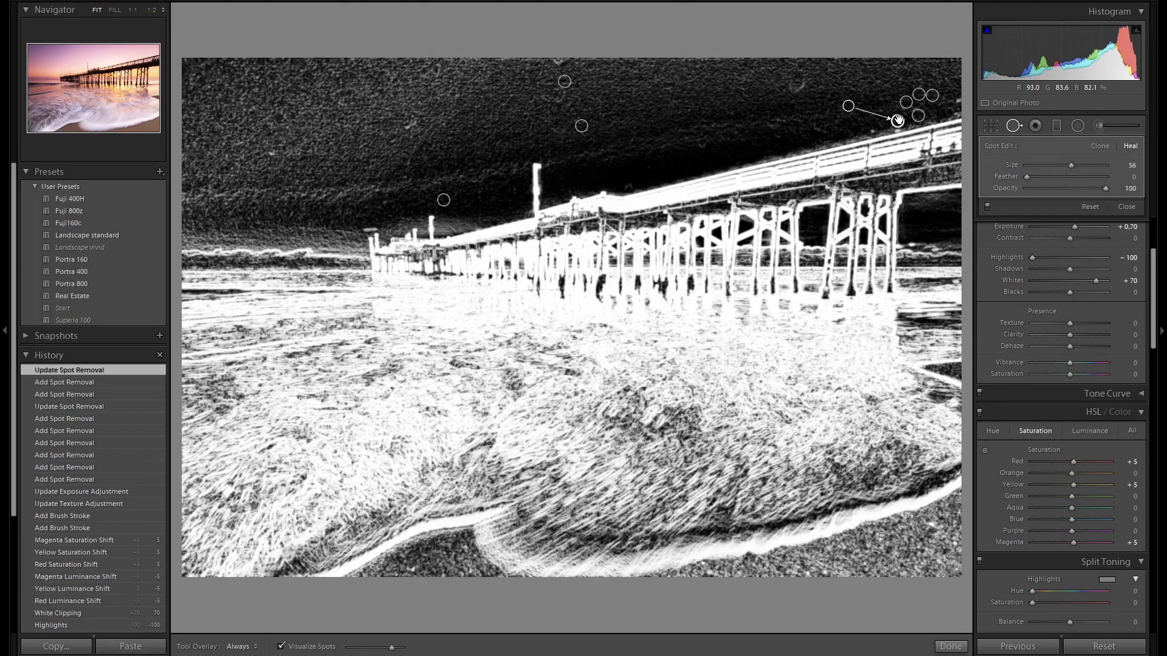
drag(847, 106, 881, 115)
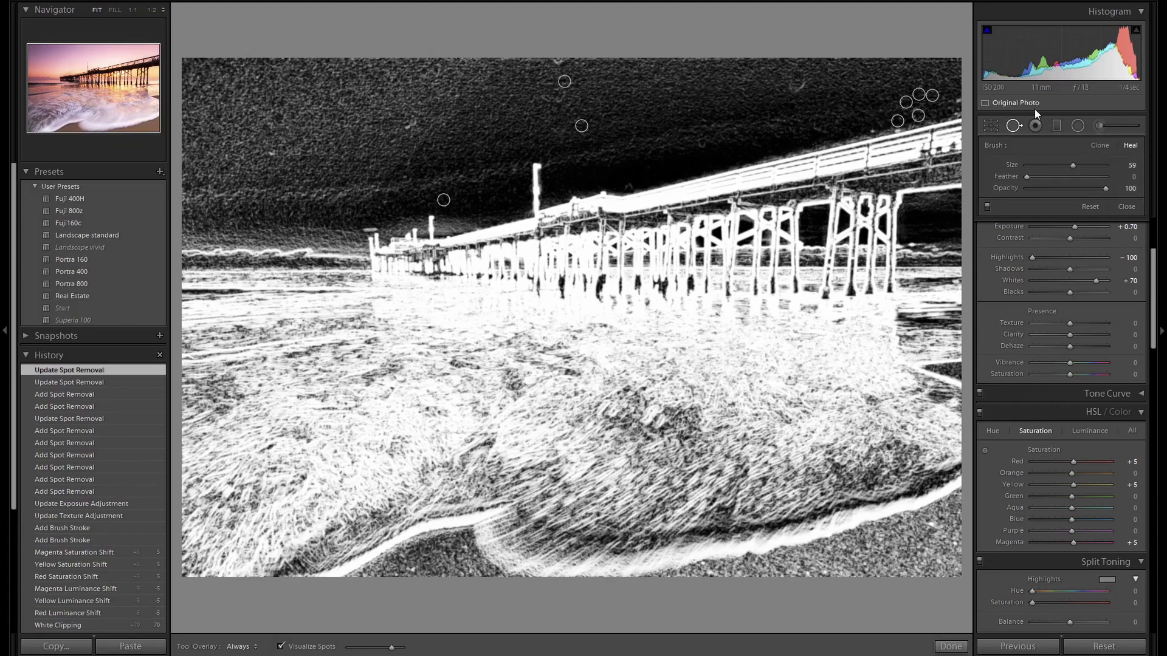
- Close Spot Removal to return to the full-colour view of the cleaned pier photo
click(1018, 125)
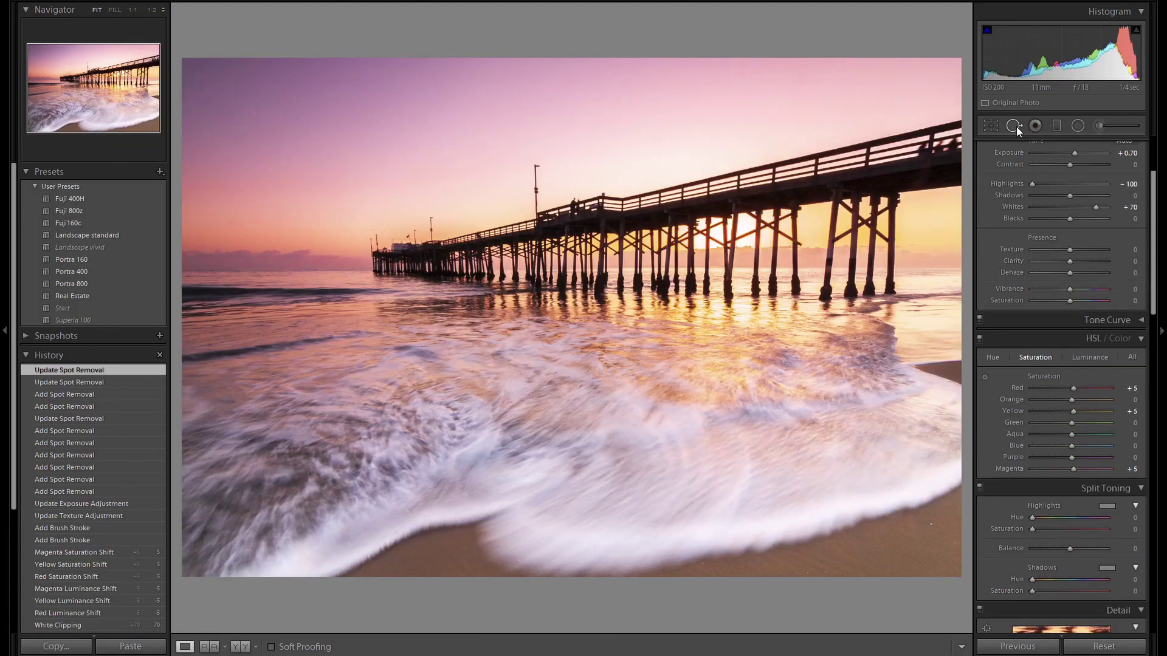